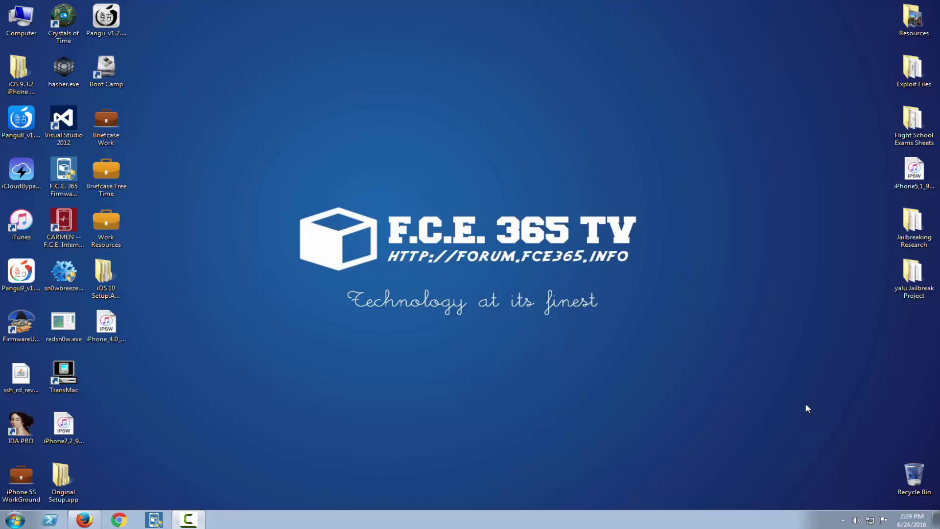
Step: Launch F.C.E. 365 Firmware Manager and bring up its ROOT FS DMG Decryption tool
{"action": "double_click", "coordinate": [59, 171]}
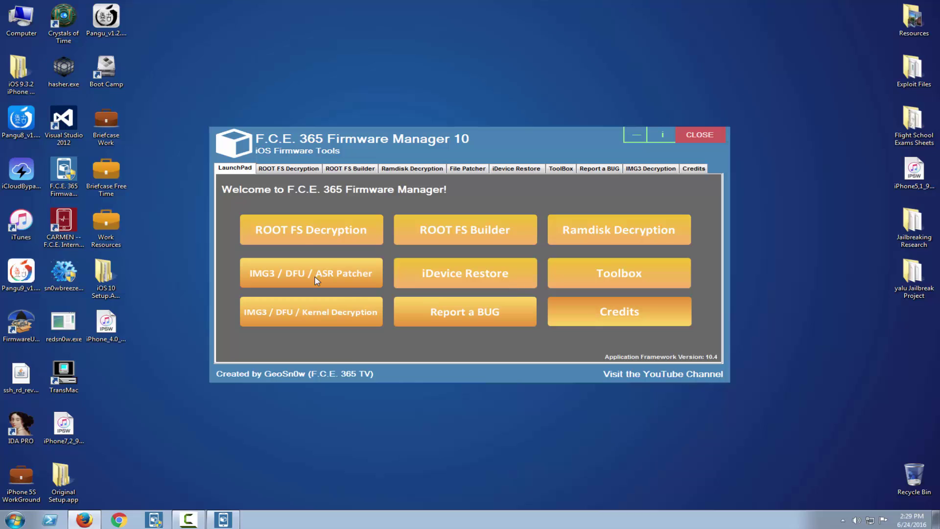
{"action": "left_click", "coordinate": [323, 231]}
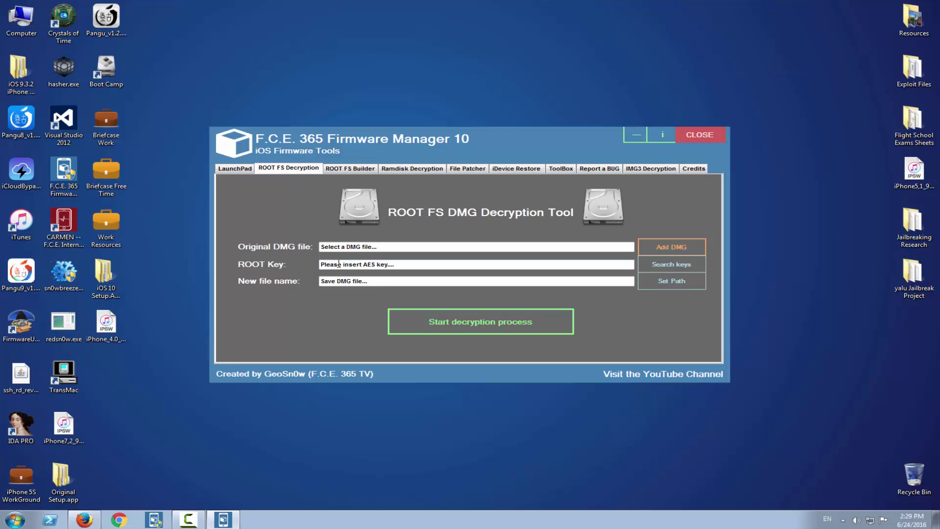
Step: Close the Firmware Manager and scroll Firefox's Beta Firmware/iPhone/10.x wiki page to the 14A5261v restore links
{"action": "left_click", "coordinate": [700, 135]}
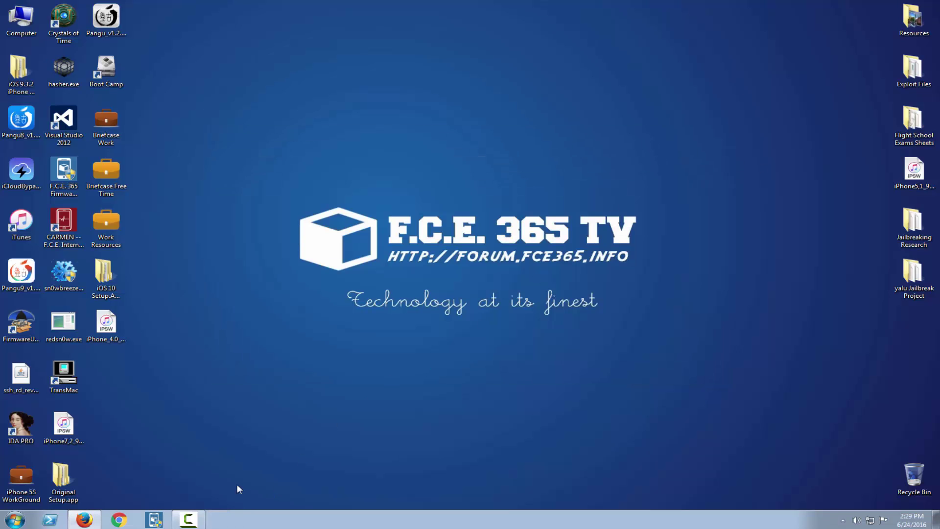
{"action": "left_click", "coordinate": [84, 520]}
{"action": "left_click", "coordinate": [87, 6]}
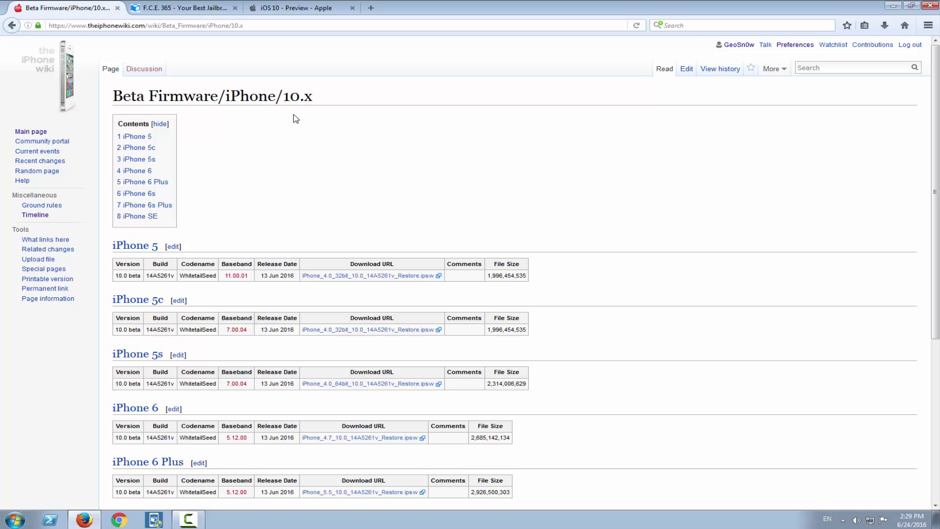
{"action": "scroll", "coordinate": [298, 146], "scroll_direction": "down", "scroll_amount": 4}
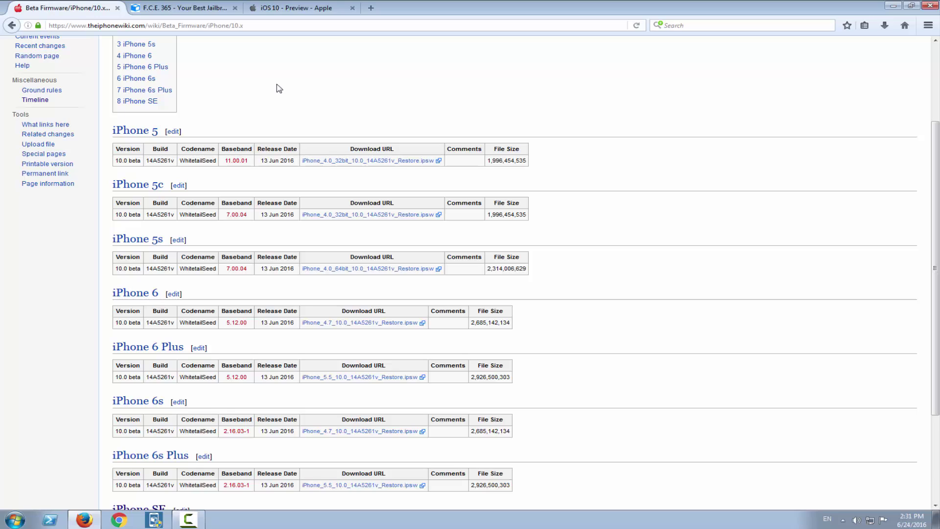
Step: Minimize Firefox, look inside iOS 10 Setup.App Patch's Setup.app folder, then close it
{"action": "left_click", "coordinate": [892, 5]}
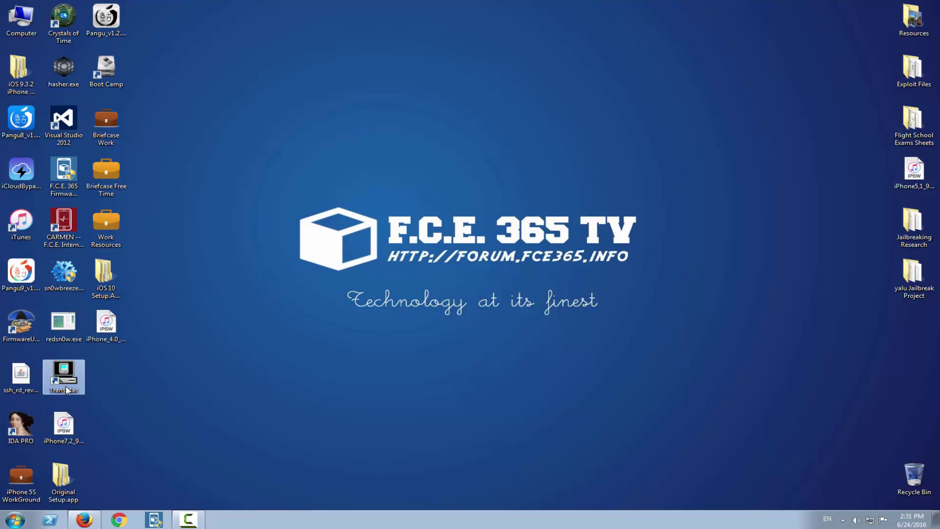
{"action": "left_click", "coordinate": [106, 323]}
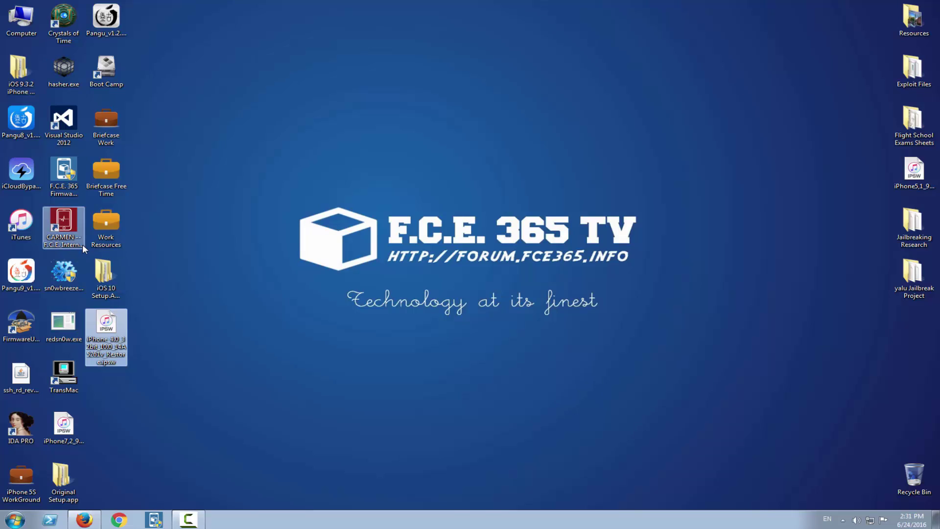
{"action": "double_click", "coordinate": [104, 276]}
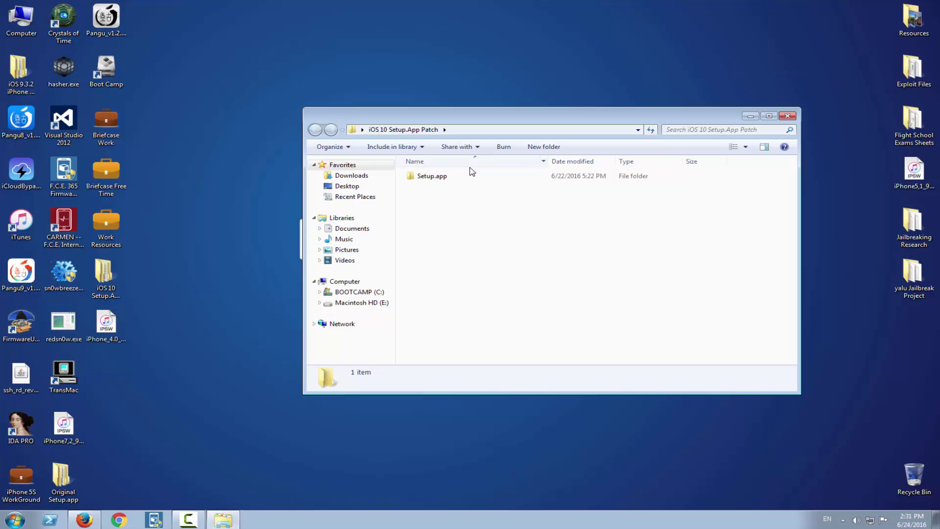
{"action": "double_click", "coordinate": [443, 177]}
{"action": "left_click", "coordinate": [784, 116]}
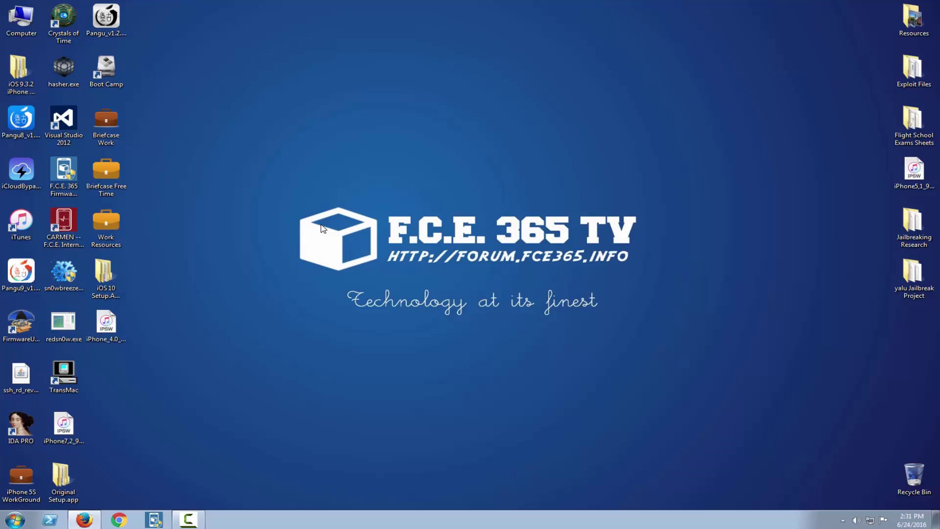
{"action": "left_click", "coordinate": [143, 264]}
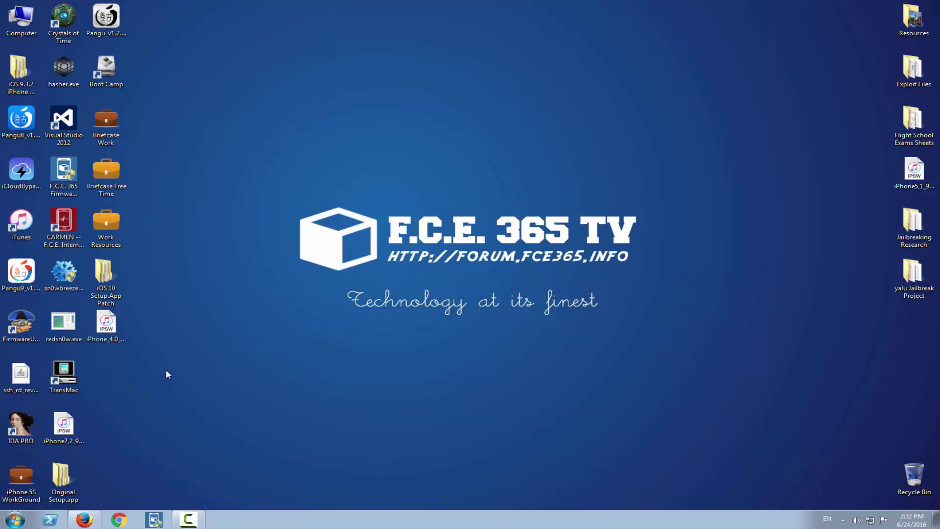
Step: Launch TransMac in trial mode and restore it from full screen to a window
{"action": "left_click", "coordinate": [75, 375]}
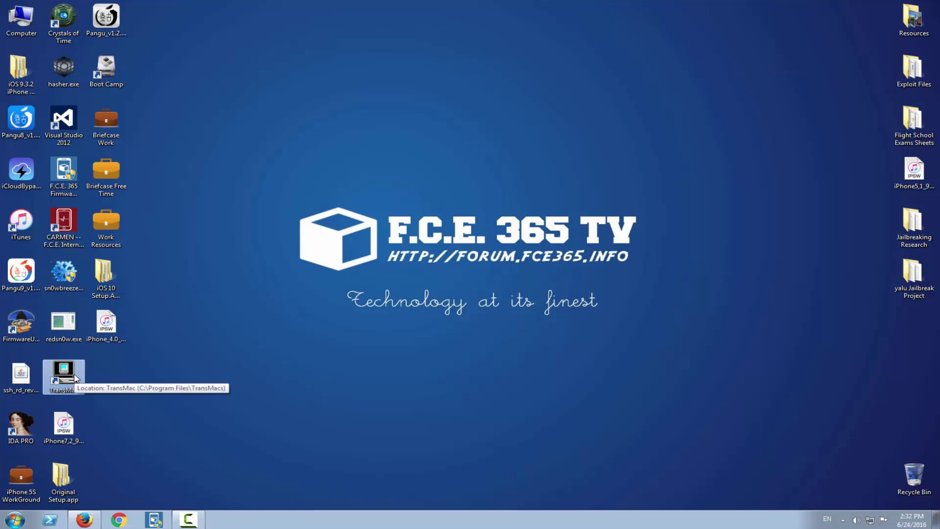
{"action": "double_click", "coordinate": [75, 375]}
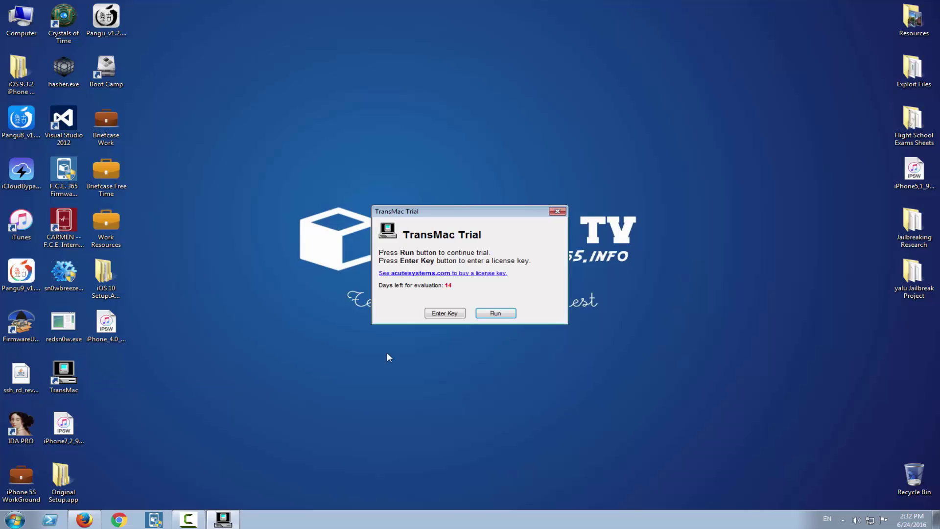
{"action": "left_click", "coordinate": [509, 318]}
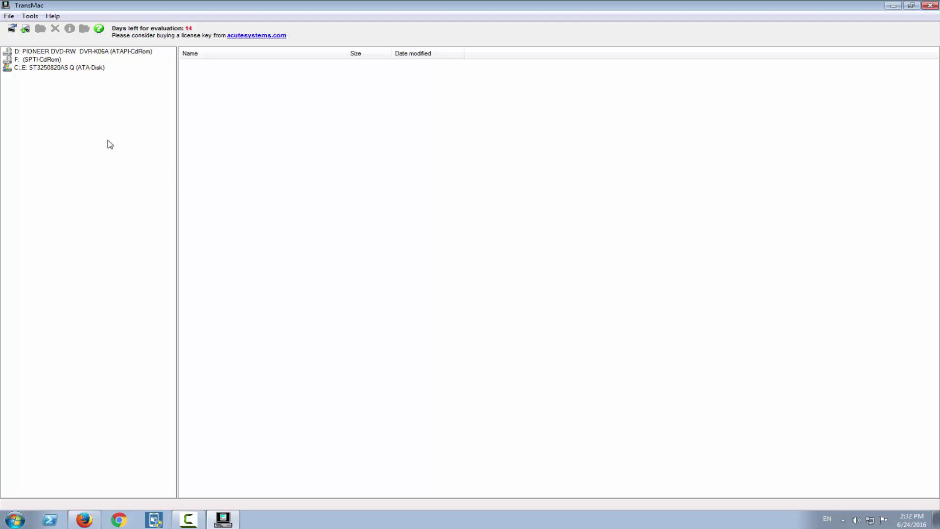
{"action": "key", "text": "super+Down"}
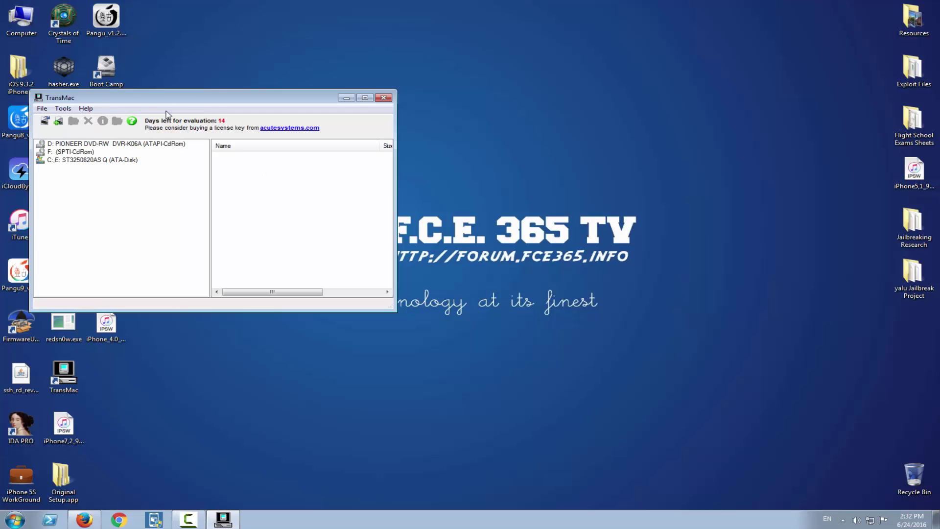
Step: Rename the desktop iOS 10 restore IPSW to .zip and open it in WinRAR
{"action": "left_click", "coordinate": [117, 332]}
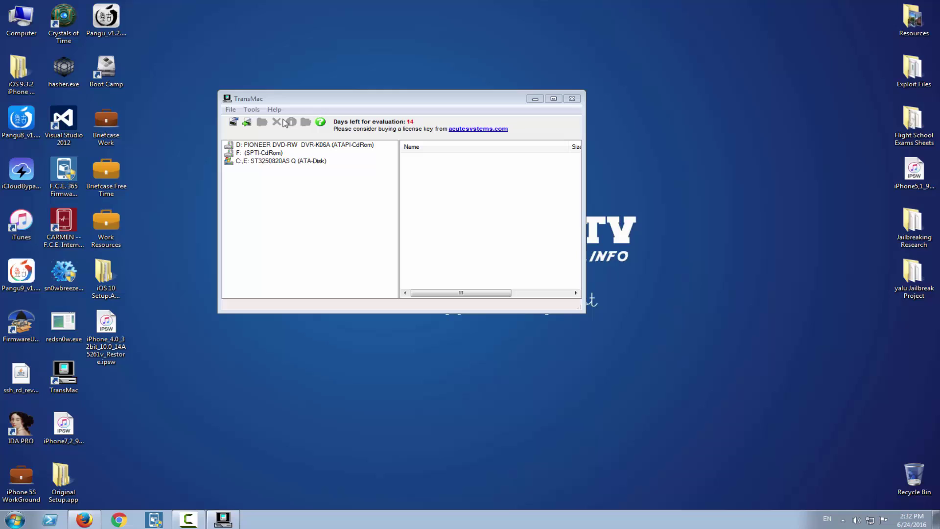
{"action": "right_click", "coordinate": [106, 338]}
{"action": "left_click", "coordinate": [142, 322]}
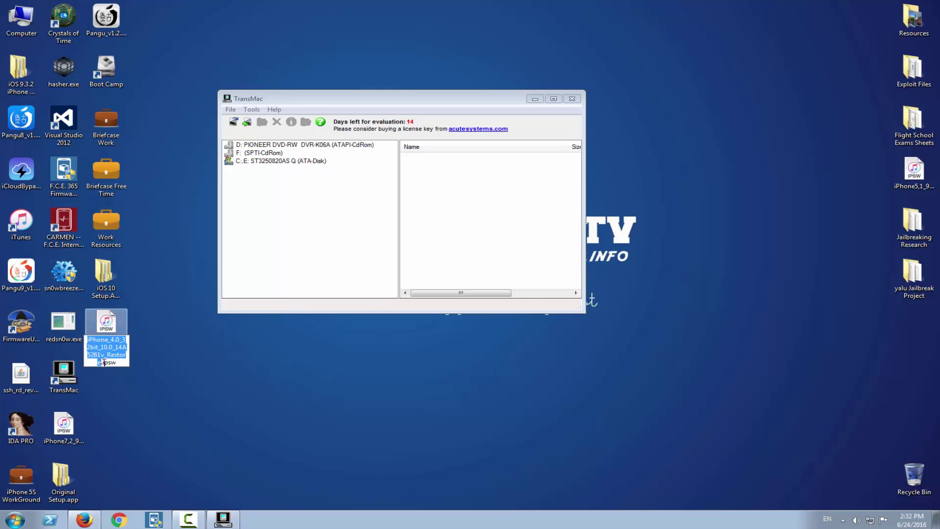
{"action": "key", "text": "End"}
{"action": "key", "text": "BackSpace"}
{"action": "key", "text": "BackSpace"}
{"action": "key", "text": "BackSpace"}
{"action": "key", "text": "BackSpace"}
{"action": "type", "text": "zip"}
{"action": "key", "text": "Return"}
{"action": "key", "text": "Return"}
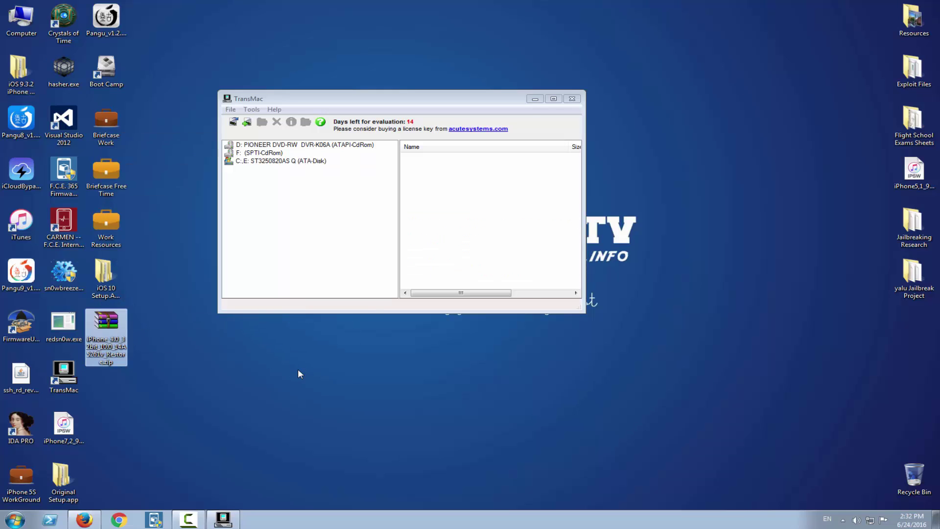
{"action": "double_click", "coordinate": [121, 335]}
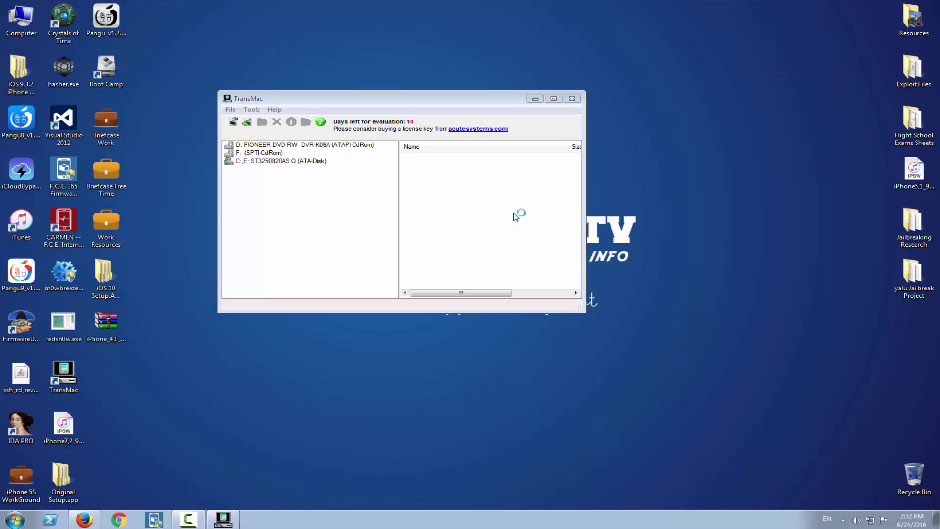
Step: Extract 058-43979-041.dmg from the firmware zip onto the desktop, then close TransMac
{"action": "left_click", "coordinate": [469, 398]}
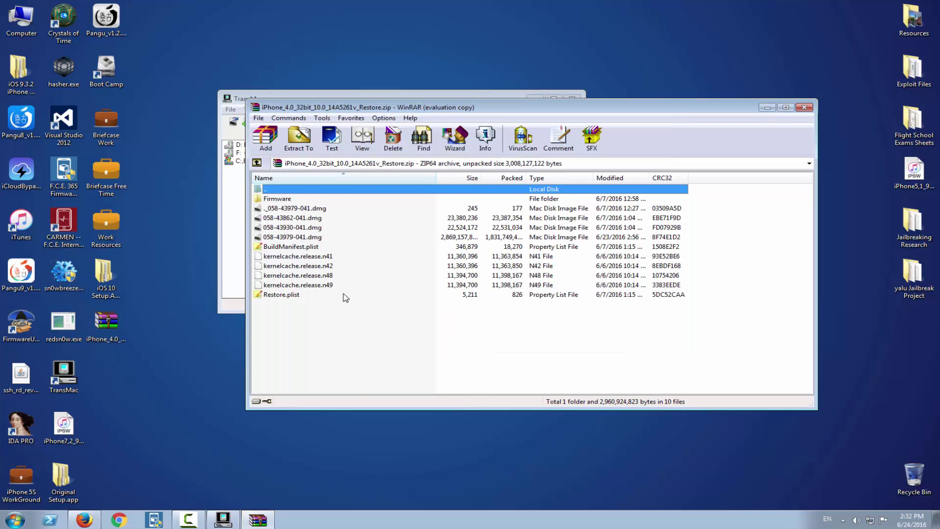
{"action": "left_click", "coordinate": [312, 239]}
{"action": "left_click_drag", "start_coordinate": [295, 240], "coordinate": [683, 83]}
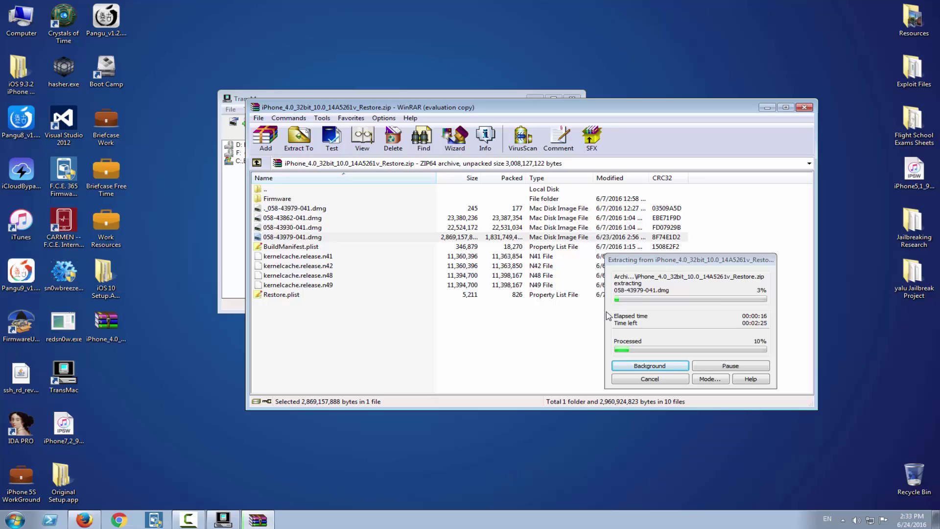
{"action": "left_click", "coordinate": [572, 98]}
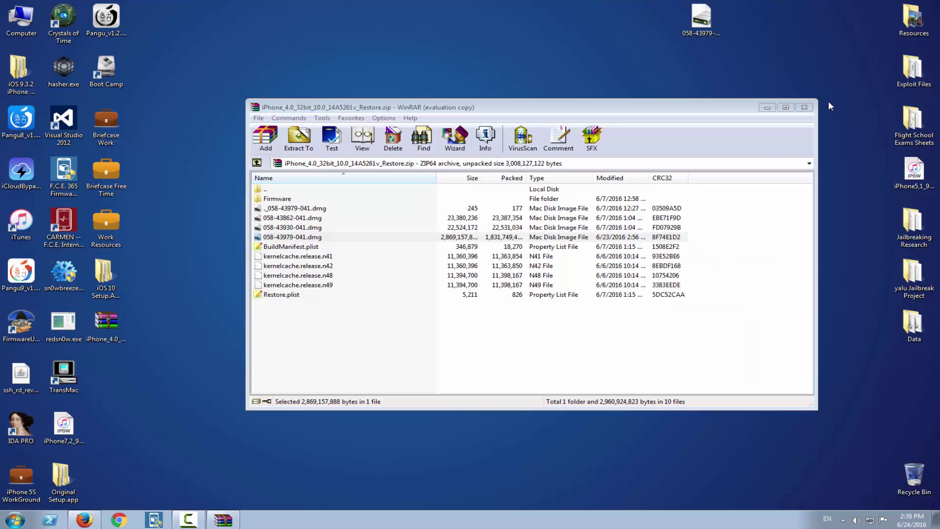
Step: Close the archive, reposition the extracted dmg, and create and open a new desktop text document
{"action": "left_click", "coordinate": [804, 107]}
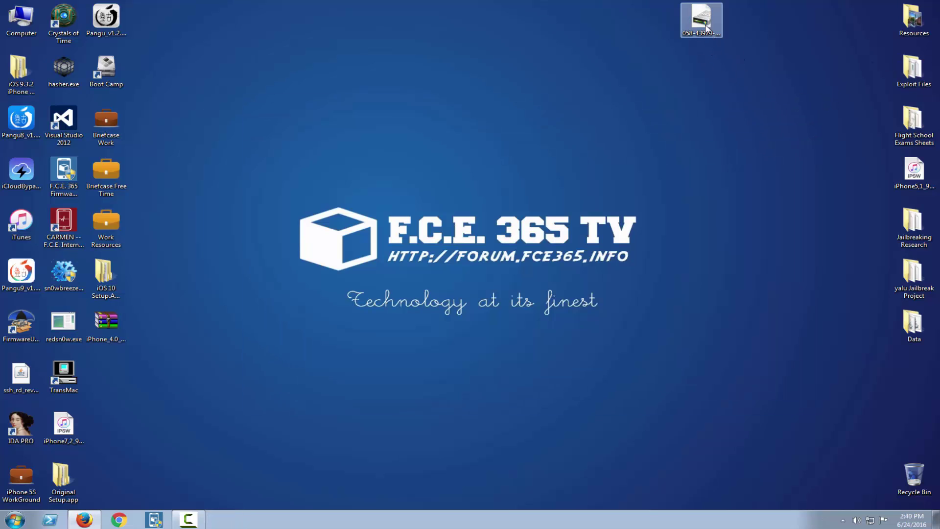
{"action": "left_click_drag", "start_coordinate": [705, 27], "coordinate": [282, 79]}
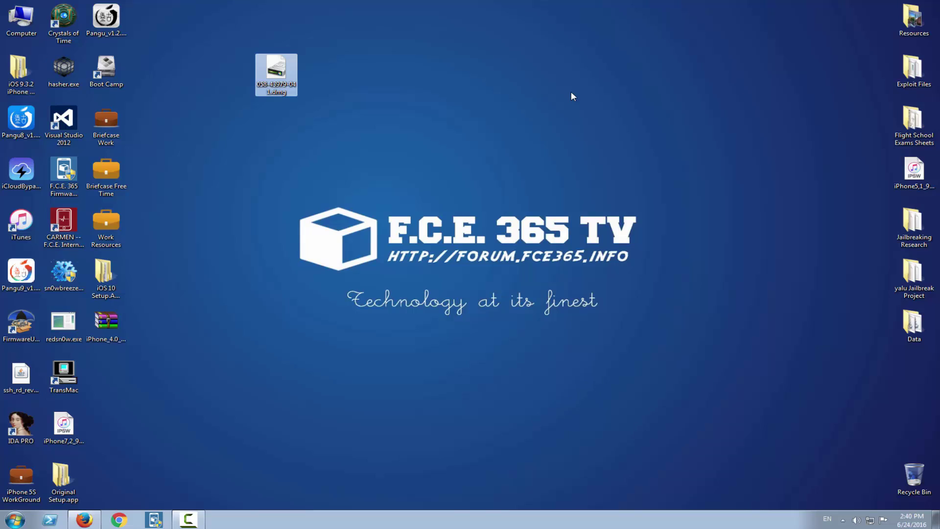
{"action": "right_click", "coordinate": [189, 148]}
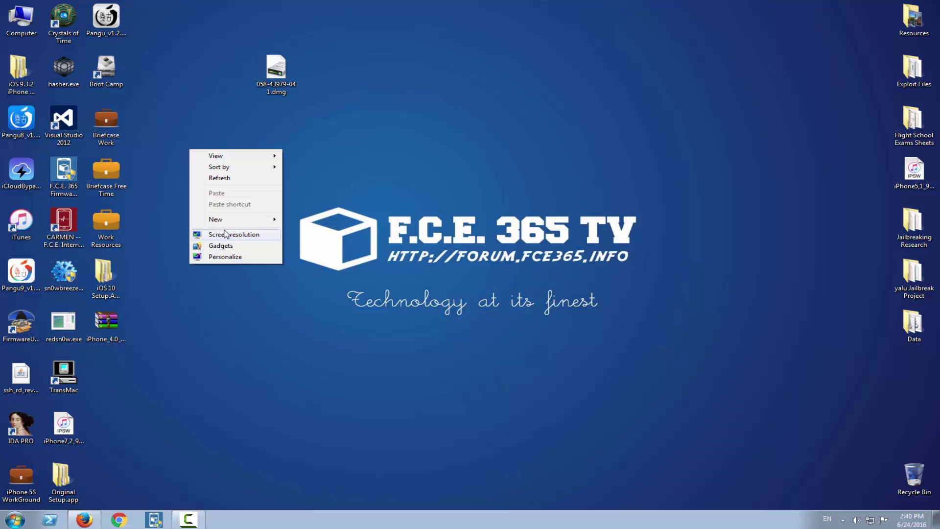
{"action": "mouse_move", "coordinate": [245, 224]}
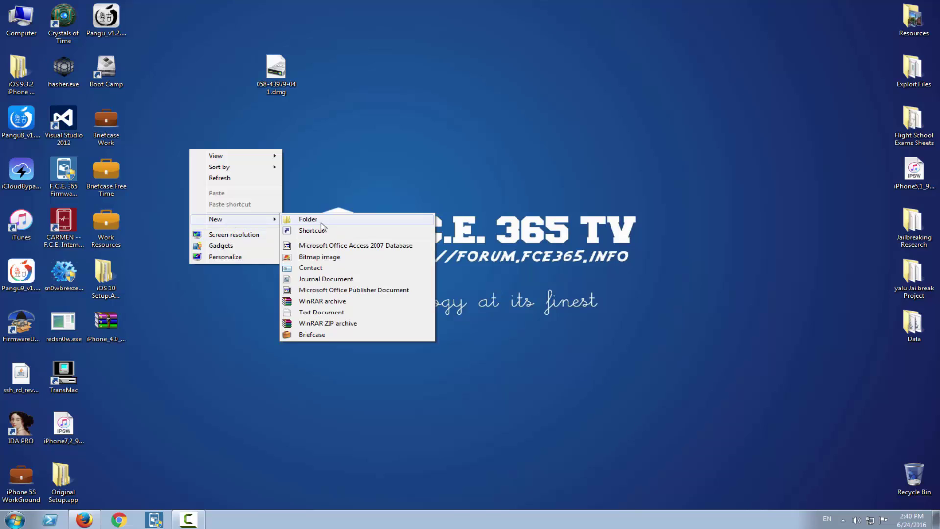
{"action": "left_click", "coordinate": [313, 312]}
{"action": "left_click_drag", "start_coordinate": [191, 172], "coordinate": [111, 370]}
{"action": "double_click", "coordinate": [112, 369]}
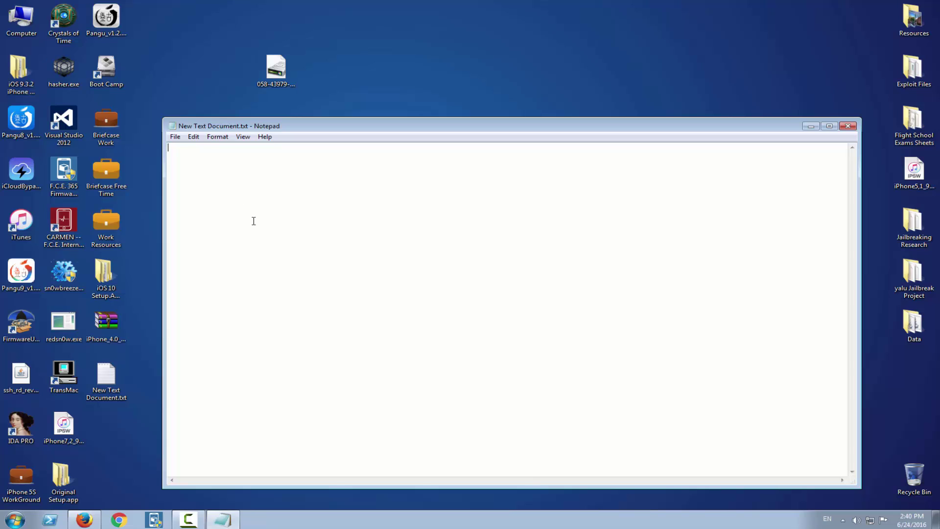
{"action": "key", "text": "ctrl+v"}
{"action": "left_click_drag", "start_coordinate": [248, 159], "coordinate": [168, 147]}
{"action": "left_click", "coordinate": [335, 197]}
{"action": "type", "text": "=- 3G"}
{"action": "key", "text": "BackSpace"}
{"action": "type", "text": "GB"}
{"action": "double_click", "coordinate": [181, 148]}
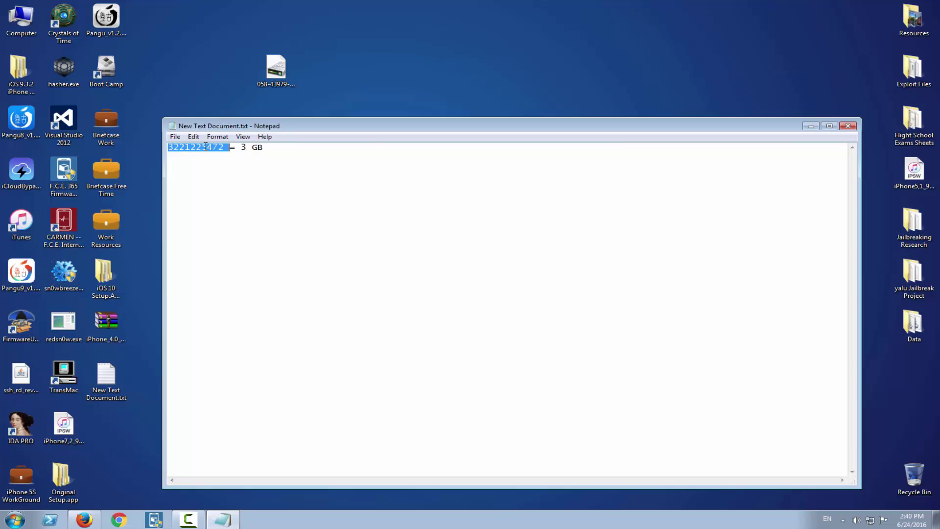
{"action": "left_click", "coordinate": [360, 168]}
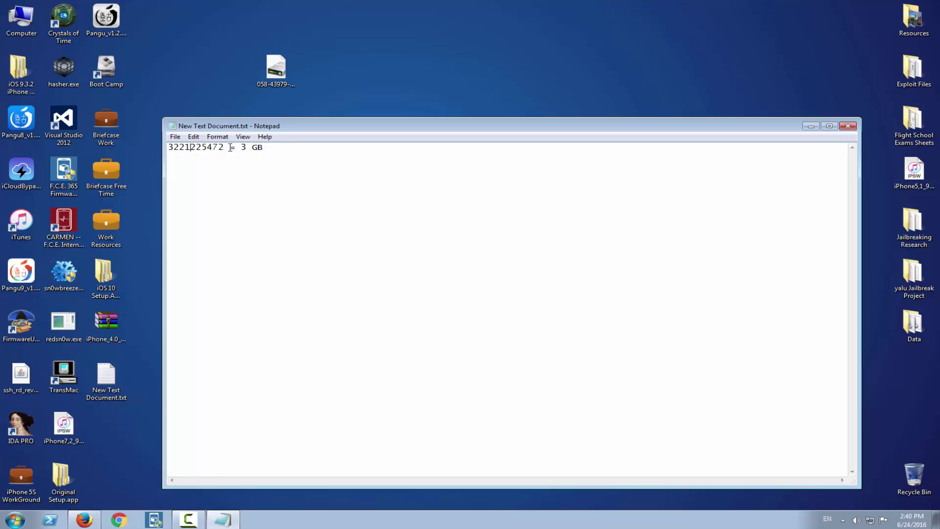
{"action": "double_click", "coordinate": [214, 148]}
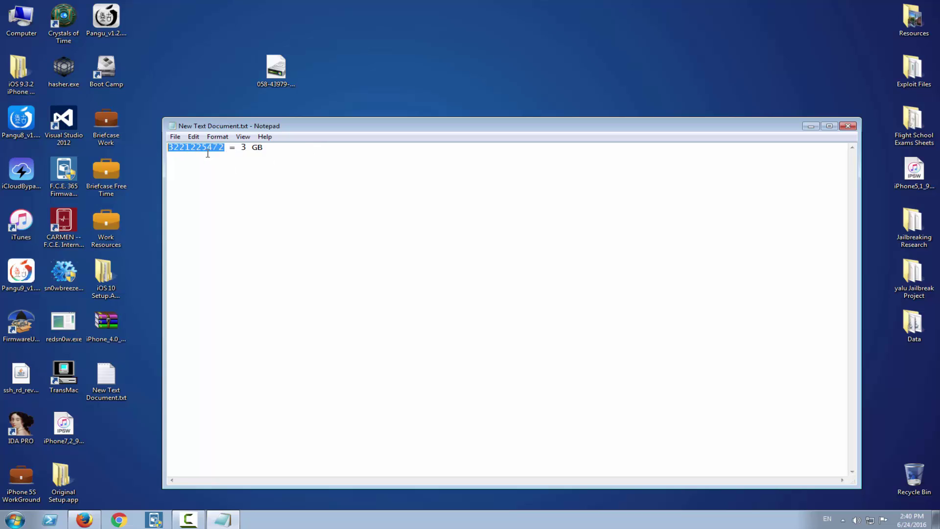
{"action": "left_click_drag", "start_coordinate": [207, 148], "coordinate": [201, 147]}
Step: Minimize the note and open a Command Prompt window via Win+R
{"action": "left_click", "coordinate": [811, 127]}
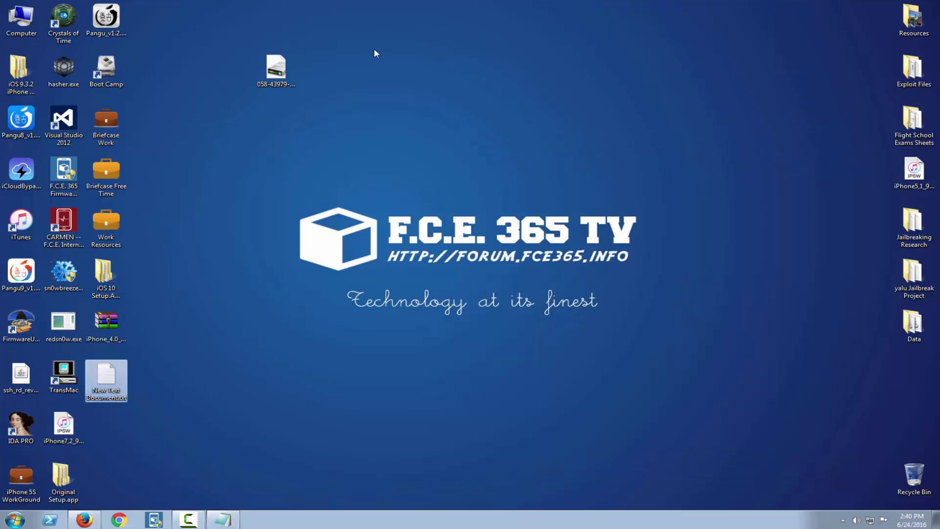
{"action": "key", "text": "super+r"}
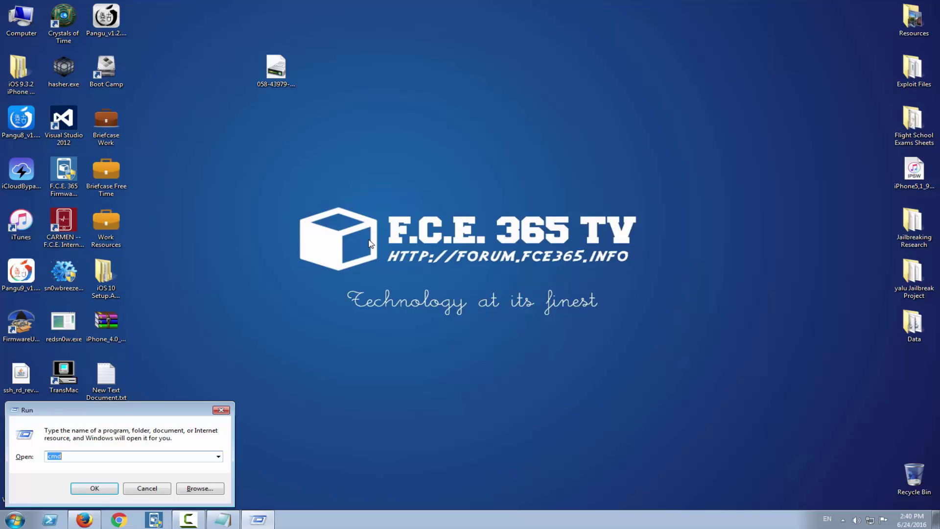
{"action": "key", "text": "Return"}
{"action": "left_click_drag", "start_coordinate": [204, 63], "coordinate": [447, 92]}
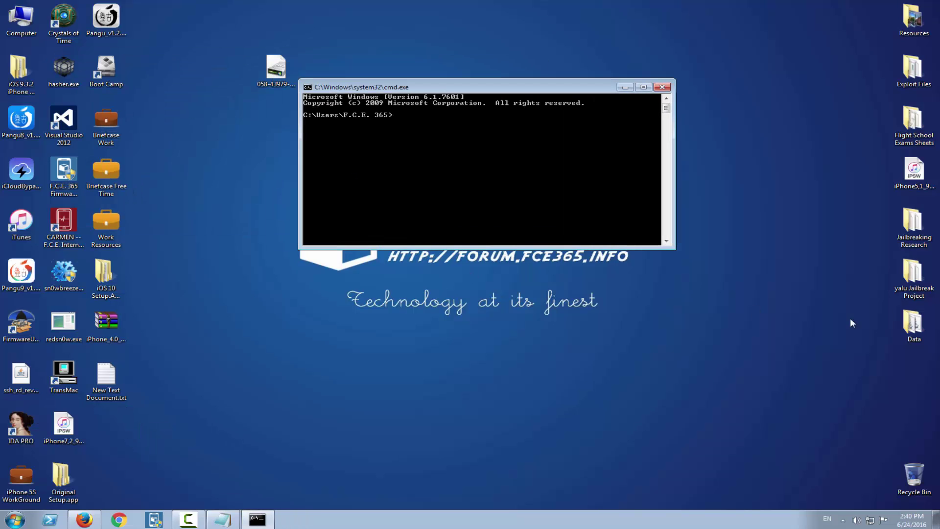
Step: Insert the Data\hfsplus.exe path and the desktop 058-43979-041.dmg path into the command
{"action": "double_click", "coordinate": [911, 323]}
{"action": "left_click", "coordinate": [460, 283]}
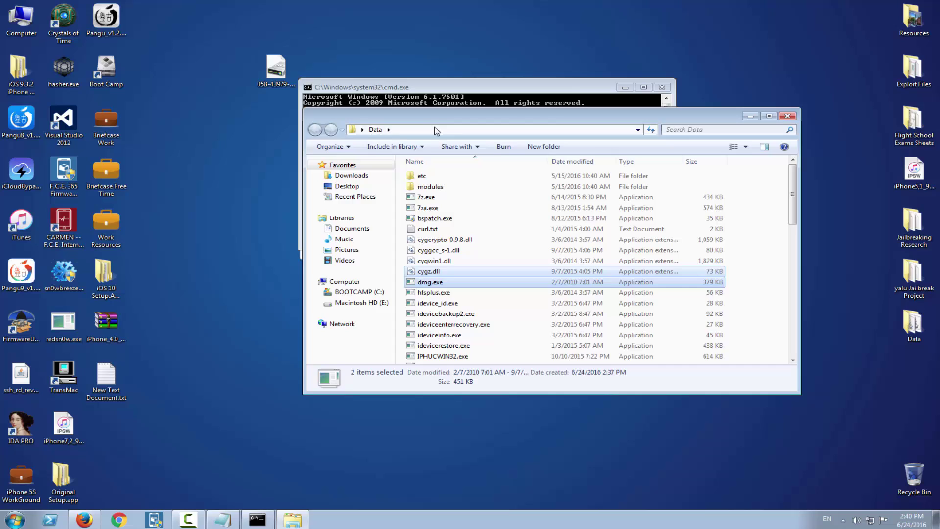
{"action": "left_click_drag", "start_coordinate": [489, 115], "coordinate": [728, 137]}
{"action": "left_click", "coordinate": [685, 323]}
{"action": "left_click_drag", "start_coordinate": [685, 314], "coordinate": [450, 195]}
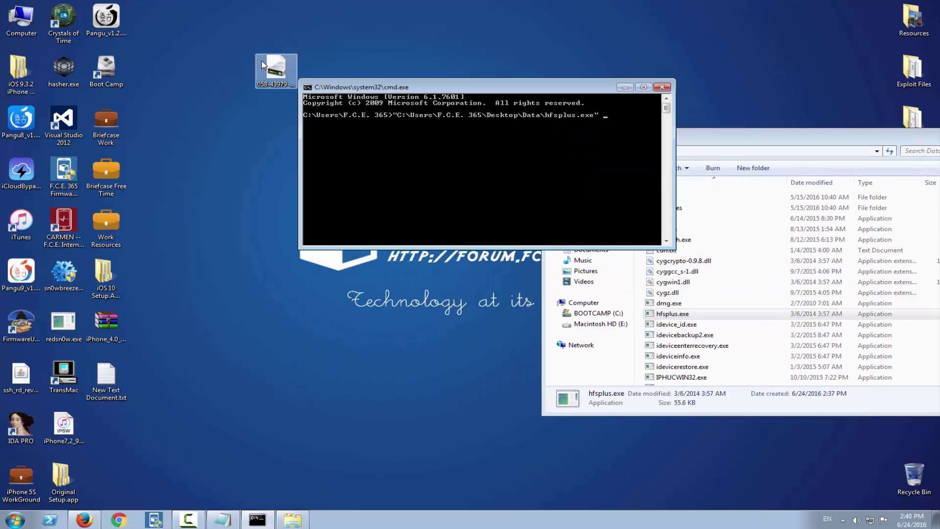
{"action": "left_click_drag", "start_coordinate": [267, 66], "coordinate": [487, 148]}
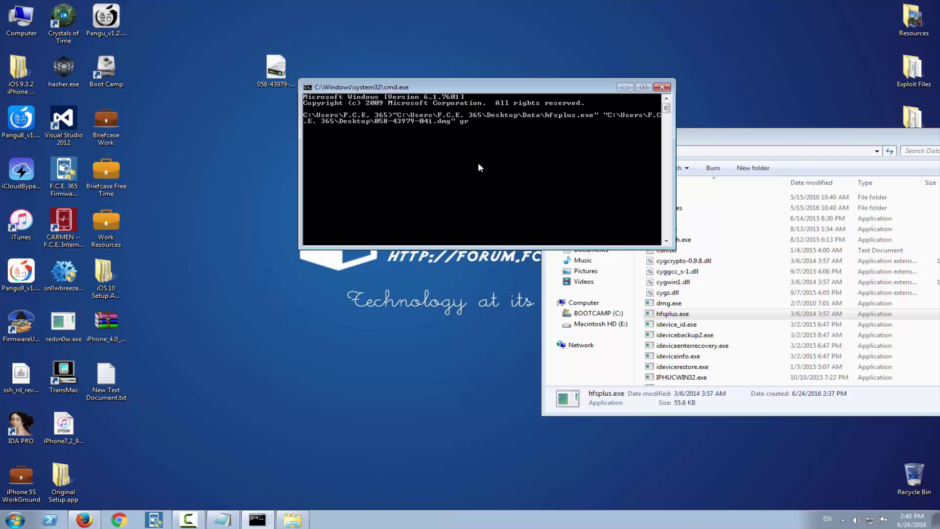
{"action": "type", "text": "ow"}
{"action": "right_click", "coordinate": [445, 167]}
{"action": "left_click", "coordinate": [492, 193]}
{"action": "key", "text": "Return"}
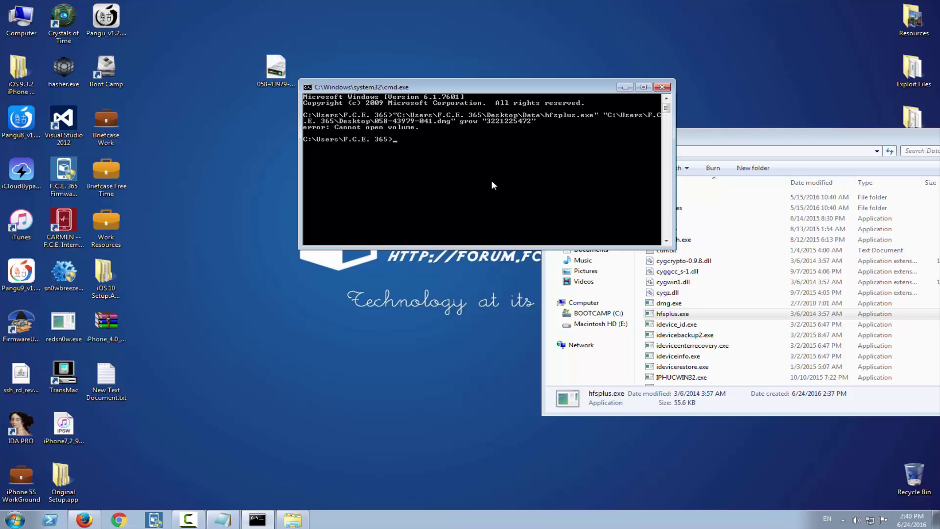
{"action": "key", "text": "alt+F4"}
Step: Rename the desktop firmware image to file.dmg
{"action": "left_click", "coordinate": [268, 74]}
{"action": "right_click", "coordinate": [269, 74]}
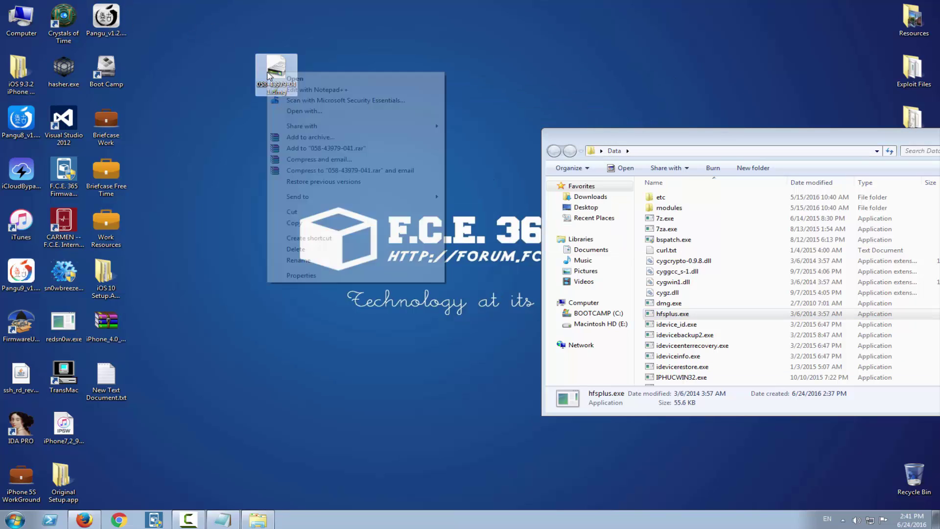
{"action": "left_click", "coordinate": [317, 268]}
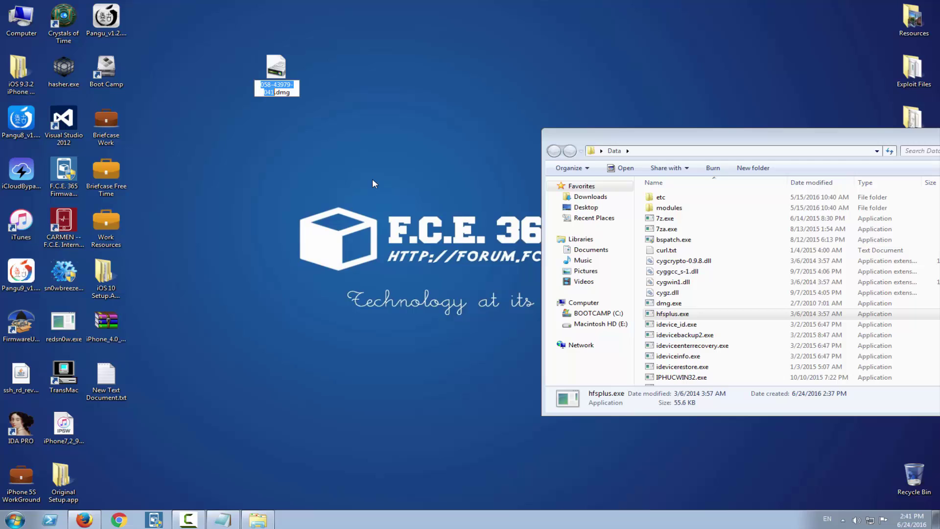
{"action": "key", "text": "BackSpace"}
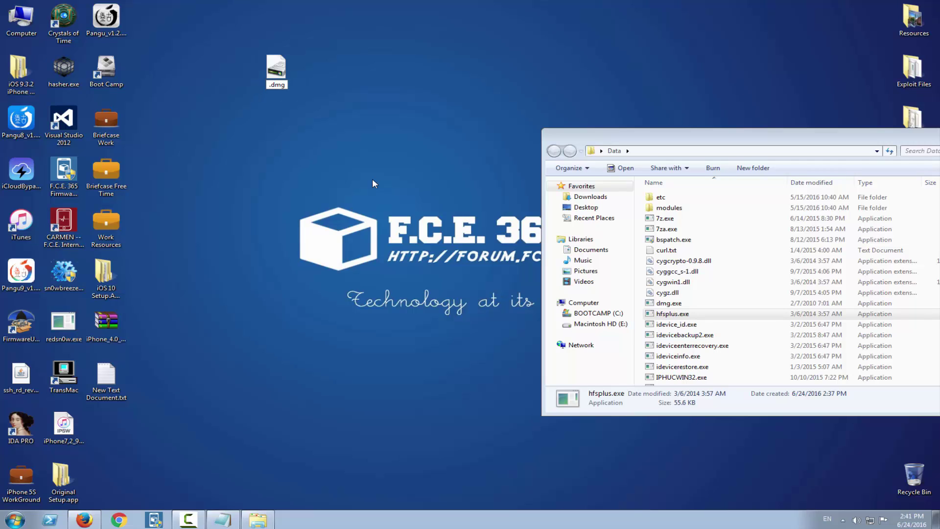
{"action": "type", "text": "file"}
{"action": "key", "text": "Return"}
Step: Move file.dmg into the Data folder window
{"action": "left_click_drag", "start_coordinate": [277, 72], "coordinate": [934, 360]}
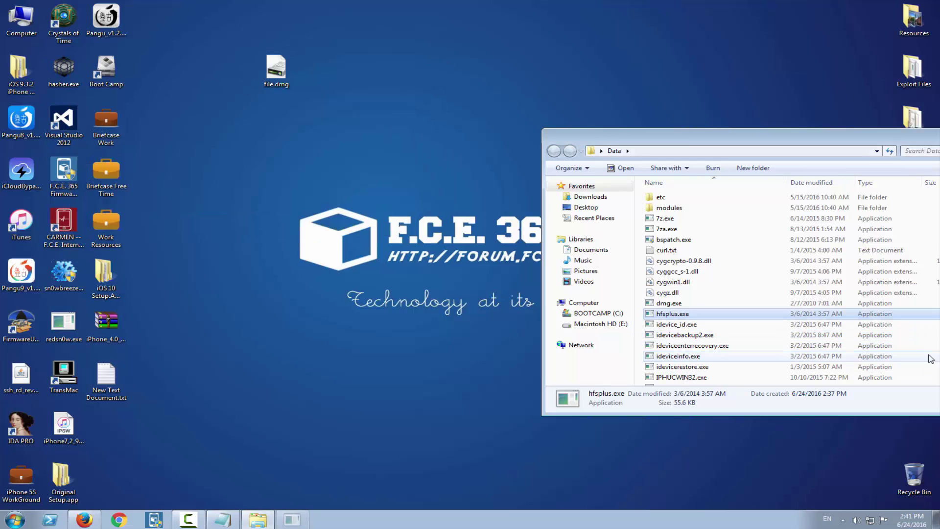
{"action": "left_click_drag", "start_coordinate": [671, 140], "coordinate": [489, 109]}
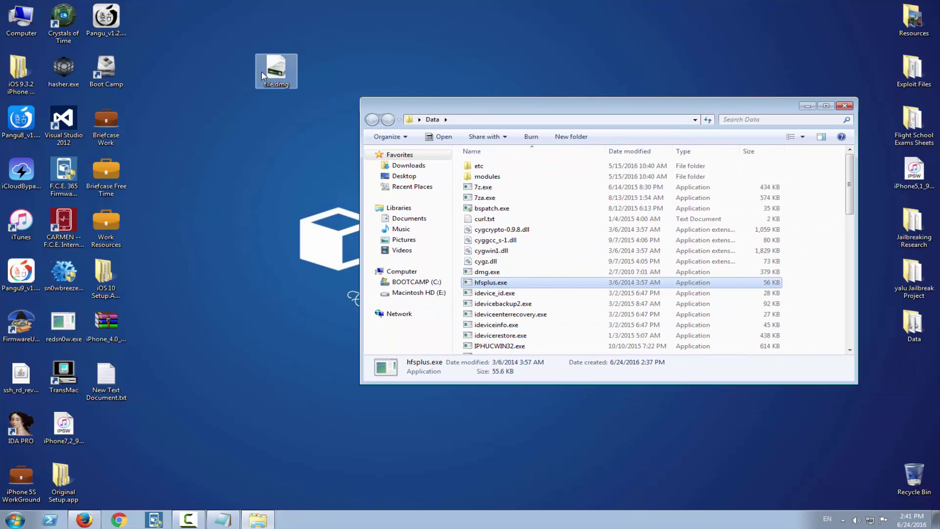
{"action": "left_click_drag", "start_coordinate": [276, 68], "coordinate": [805, 250]}
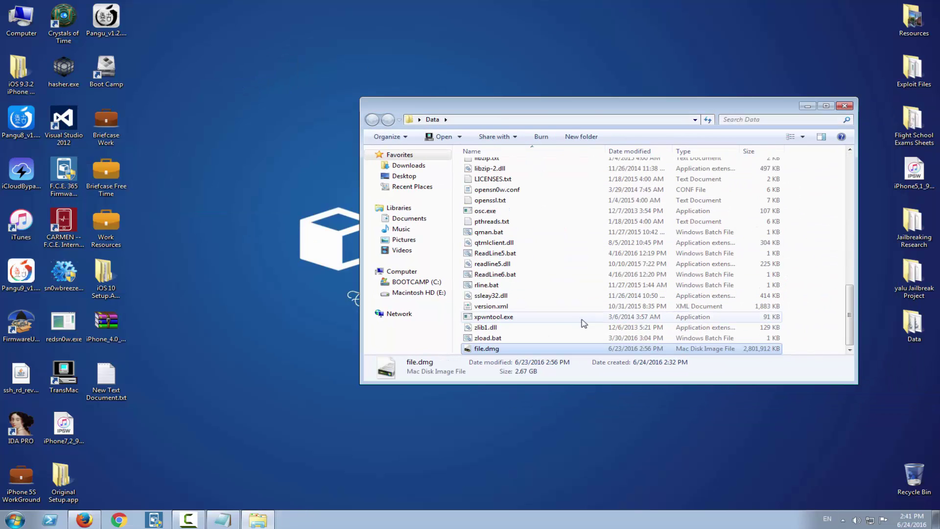
{"action": "left_click", "coordinate": [544, 316]}
{"action": "key", "text": "super+r"}
{"action": "key", "text": "Return"}
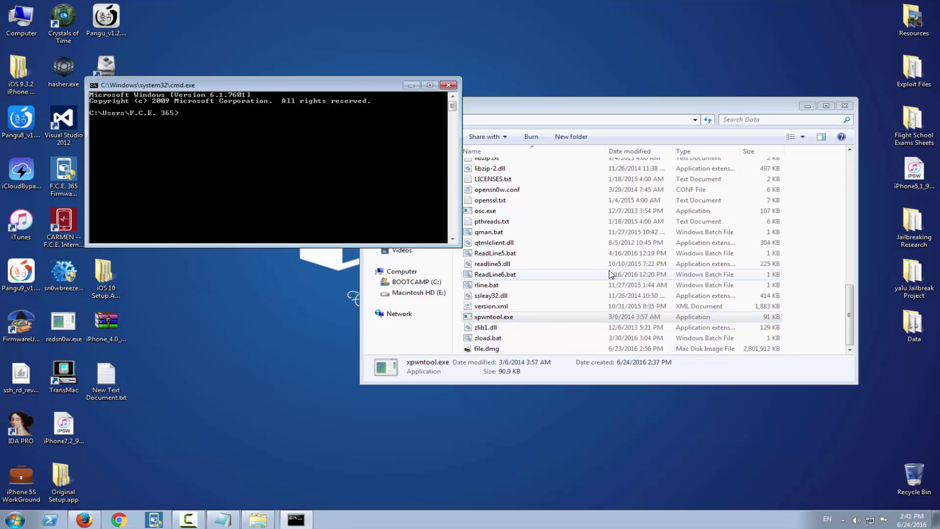
{"action": "left_click", "coordinate": [587, 264]}
{"action": "key", "text": "Home"}
{"action": "left_click_drag", "start_coordinate": [489, 163], "coordinate": [275, 177]}
{"action": "type", "text": "\""}
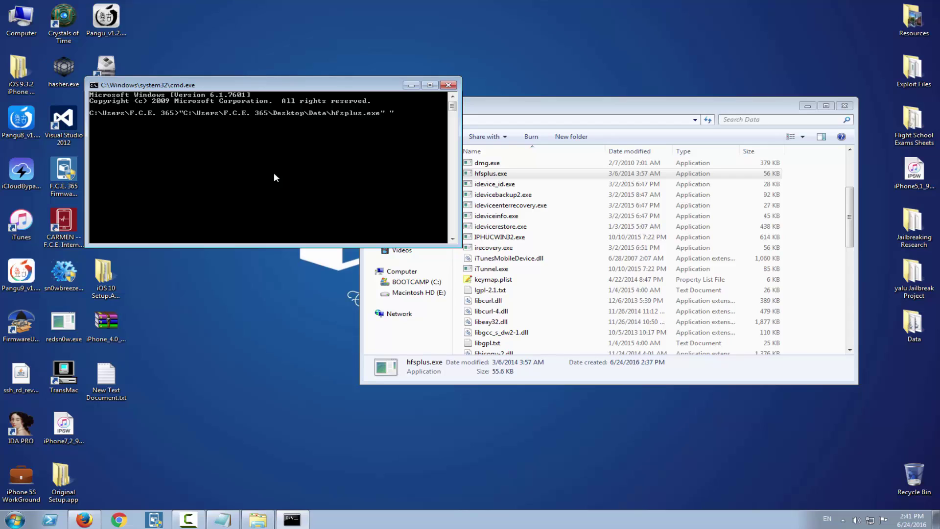
{"action": "type", "text": "file.dmg\" grow"}
{"action": "right_click", "coordinate": [274, 173]}
{"action": "left_click", "coordinate": [302, 199]}
{"action": "key", "text": "Return"}
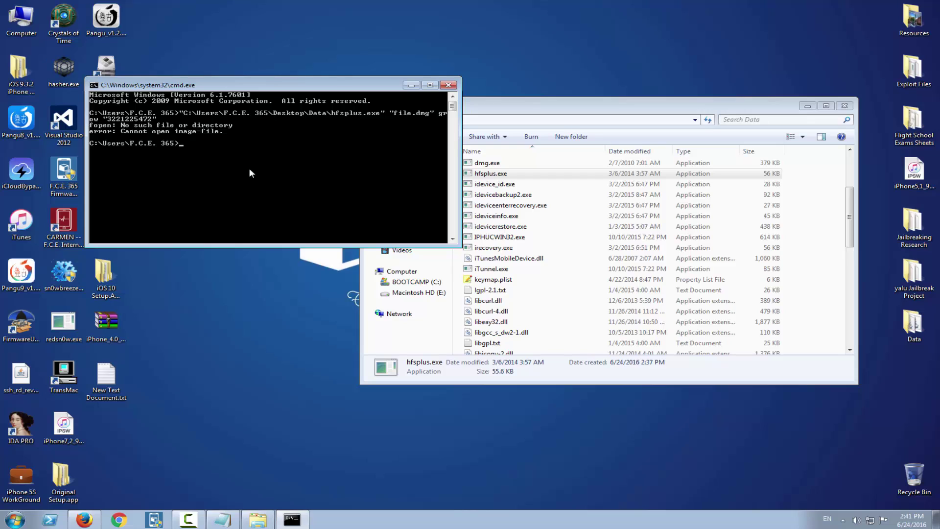
Step: Rerun the grow command, then put file.dmg back on the desktop and close both windows
{"action": "key", "text": "Up"}
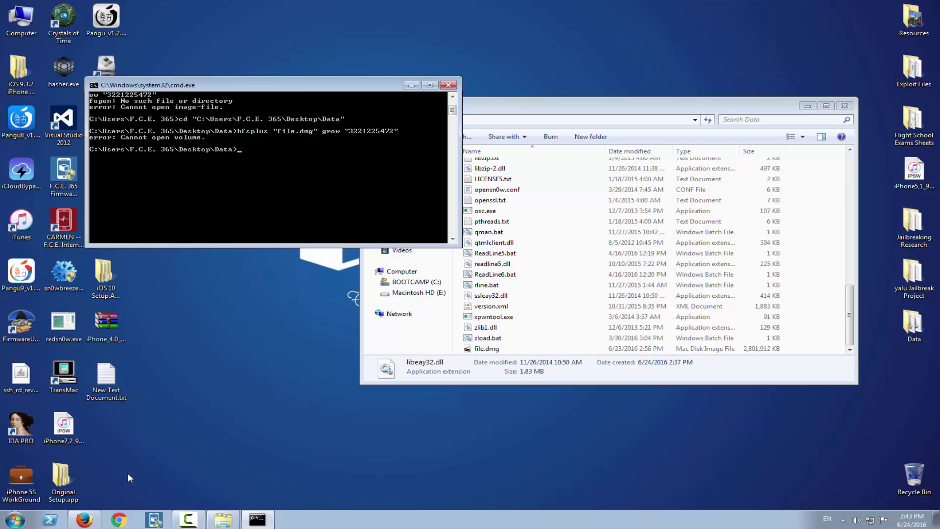
{"action": "left_click", "coordinate": [447, 85]}
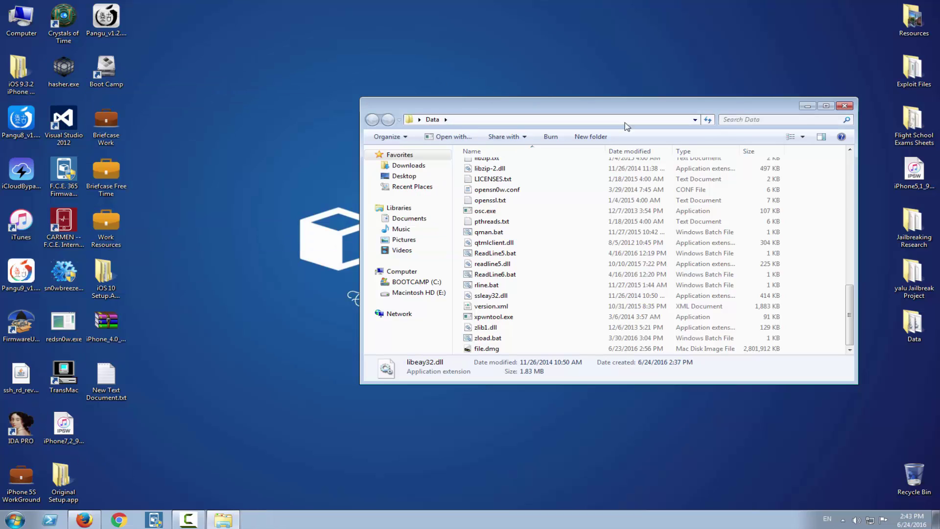
{"action": "left_click_drag", "start_coordinate": [465, 348], "coordinate": [277, 226]}
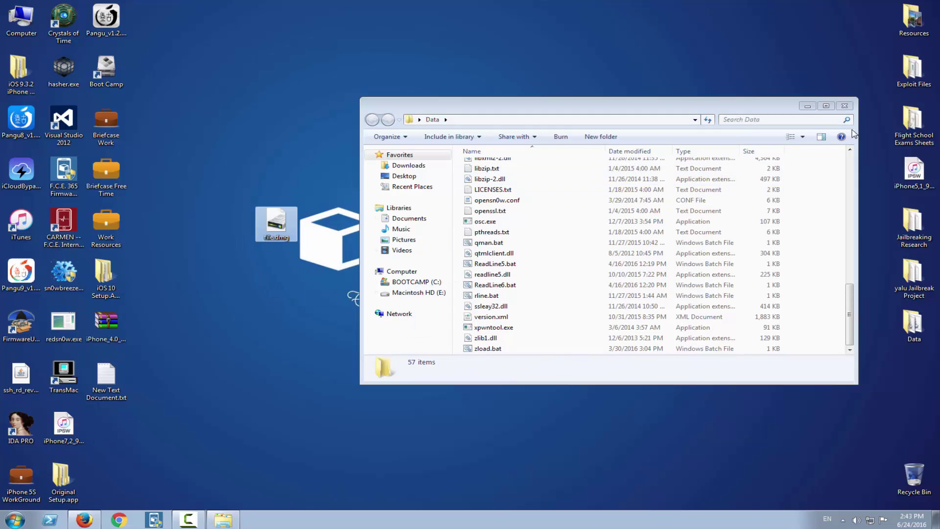
{"action": "left_click", "coordinate": [848, 109]}
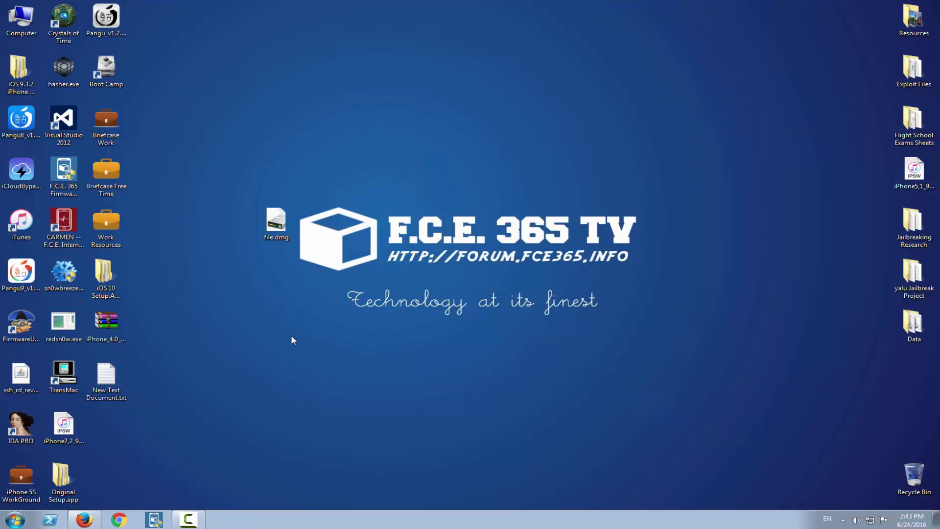
Step: Launch TransMac past the trial notice, start a New Disk Image, then cancel it
{"action": "double_click", "coordinate": [78, 375]}
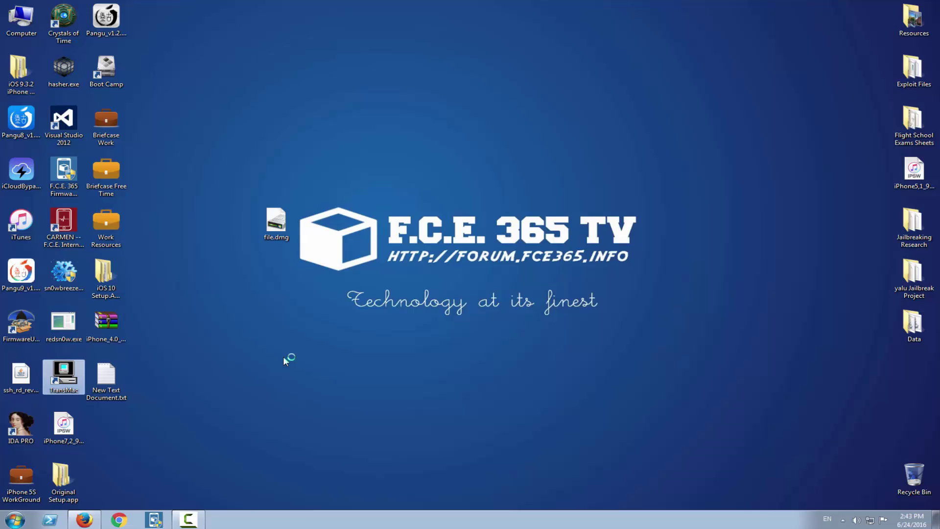
{"action": "left_click", "coordinate": [495, 314]}
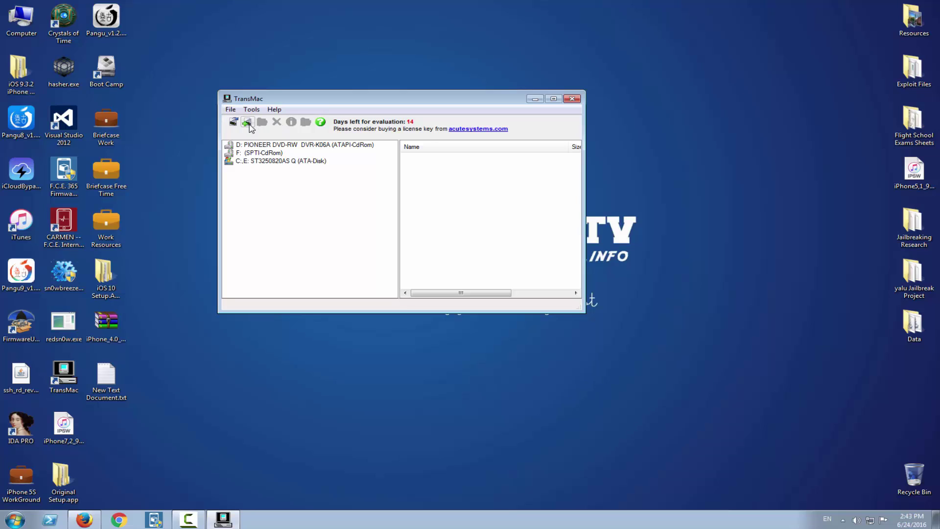
{"action": "left_click", "coordinate": [248, 123]}
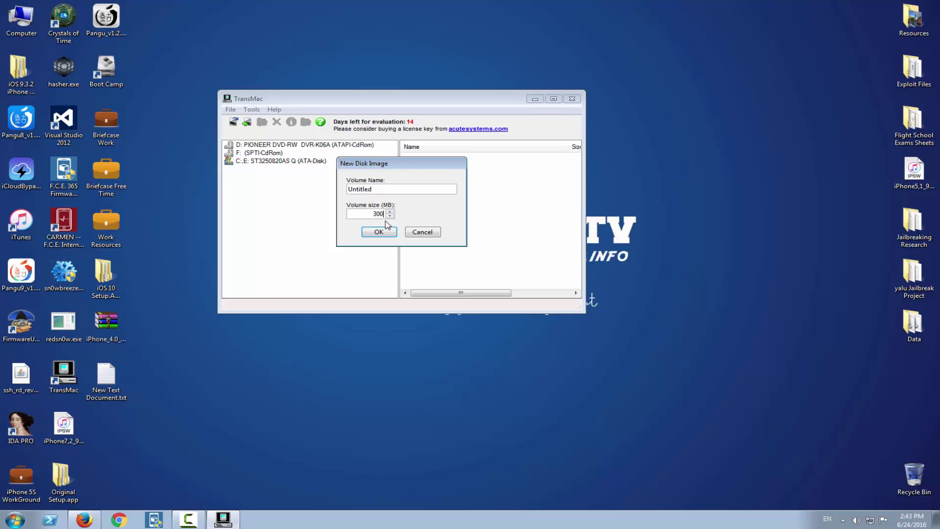
{"action": "double_click", "coordinate": [392, 189]}
{"action": "left_click", "coordinate": [415, 232]}
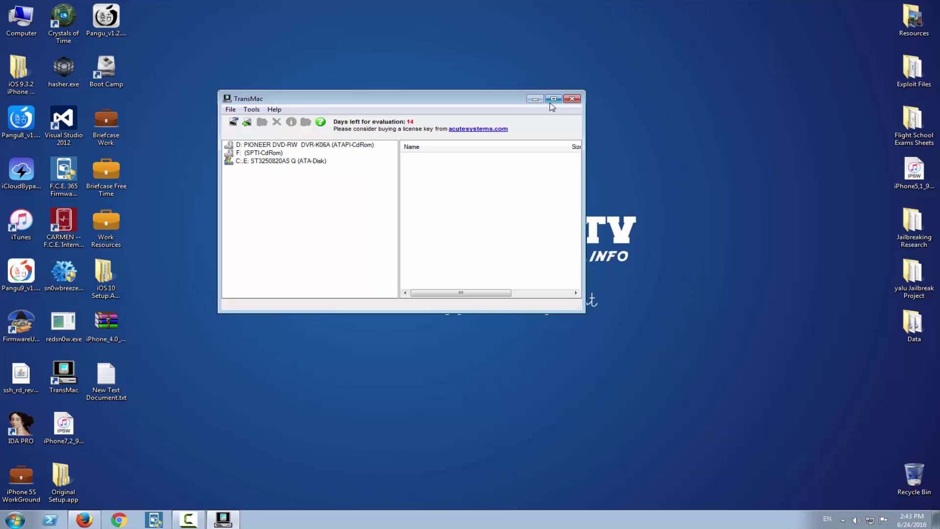
Step: Open file.dmg in TransMac and check the firmware volume's properties
{"action": "left_click", "coordinate": [532, 100]}
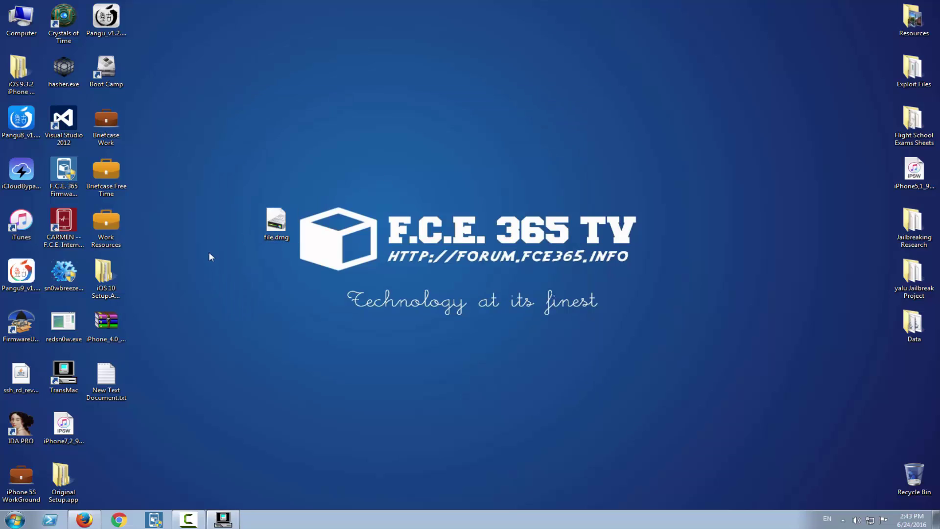
{"action": "double_click", "coordinate": [266, 224]}
{"action": "double_click", "coordinate": [263, 178]}
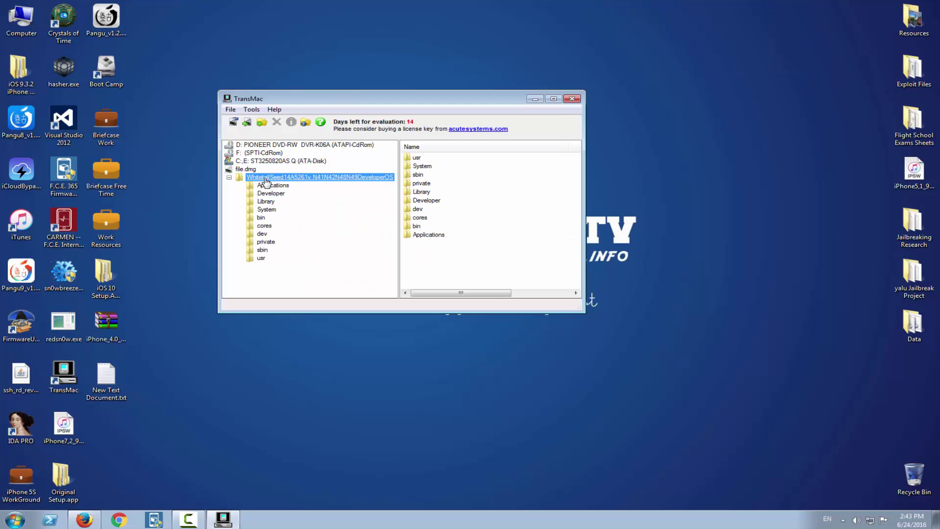
{"action": "right_click", "coordinate": [266, 181]}
{"action": "left_click", "coordinate": [294, 199]}
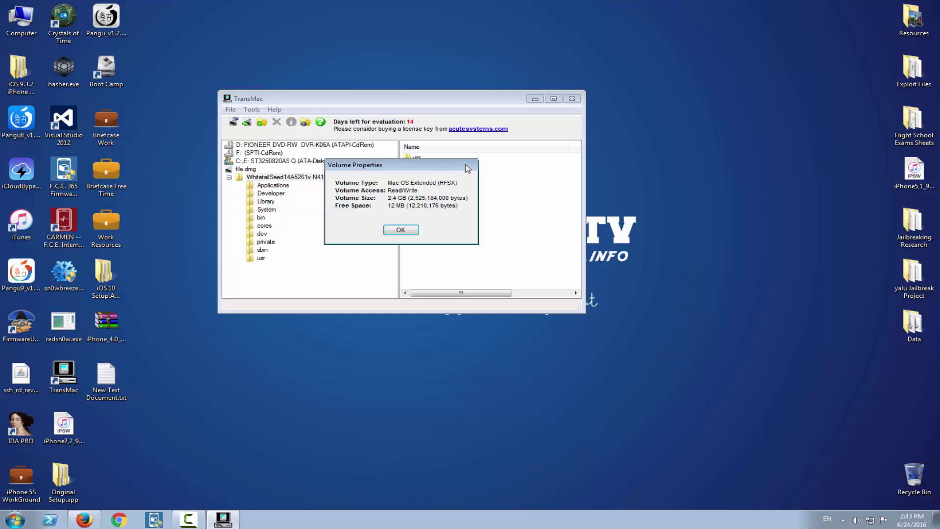
{"action": "left_click", "coordinate": [401, 229]}
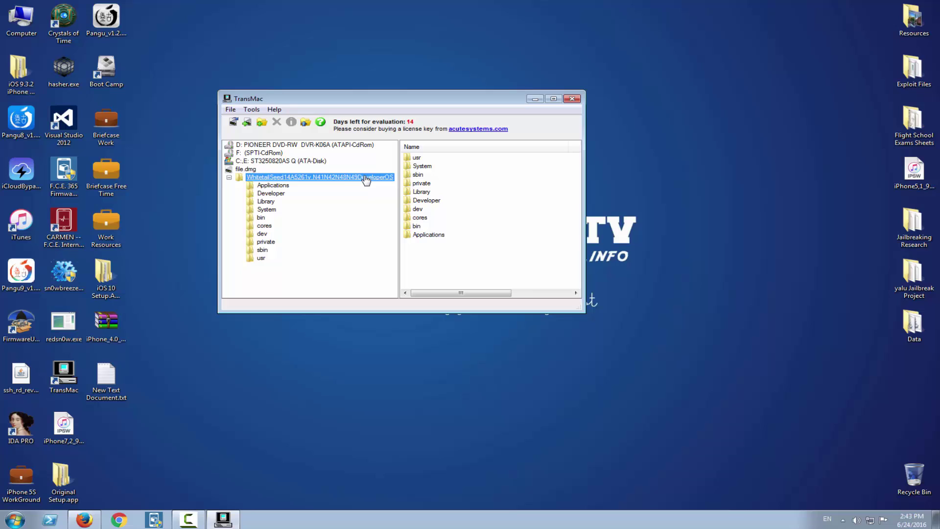
Step: Check the file.dmg image properties, then expand the volume to list Applications, System and usr
{"action": "left_click", "coordinate": [248, 169]}
{"action": "right_click", "coordinate": [252, 171]}
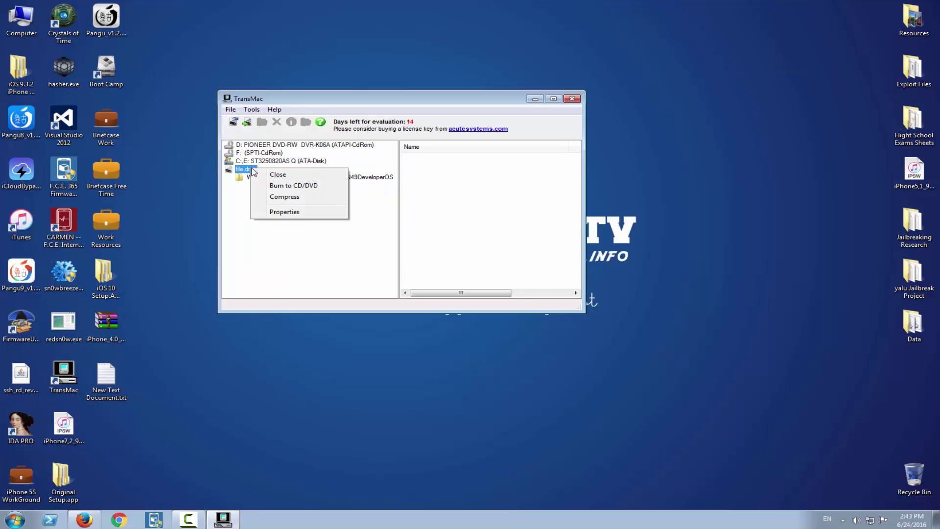
{"action": "left_click", "coordinate": [281, 211]}
{"action": "left_click", "coordinate": [400, 236]}
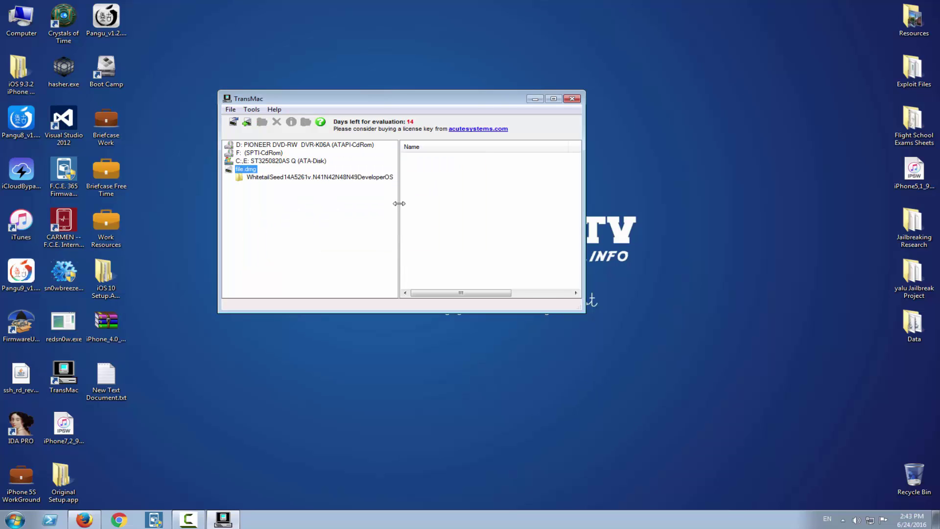
{"action": "double_click", "coordinate": [299, 178]}
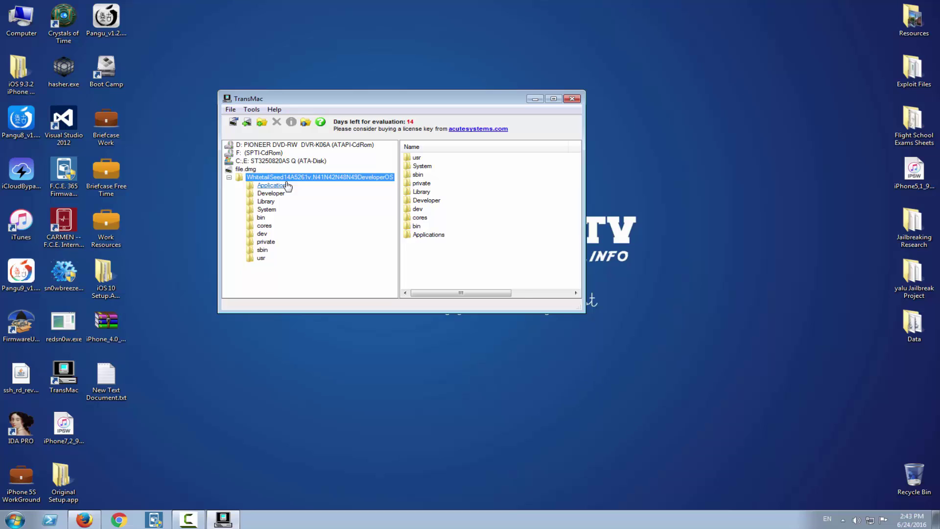
{"action": "left_click", "coordinate": [254, 346]}
{"action": "right_click", "coordinate": [254, 345]}
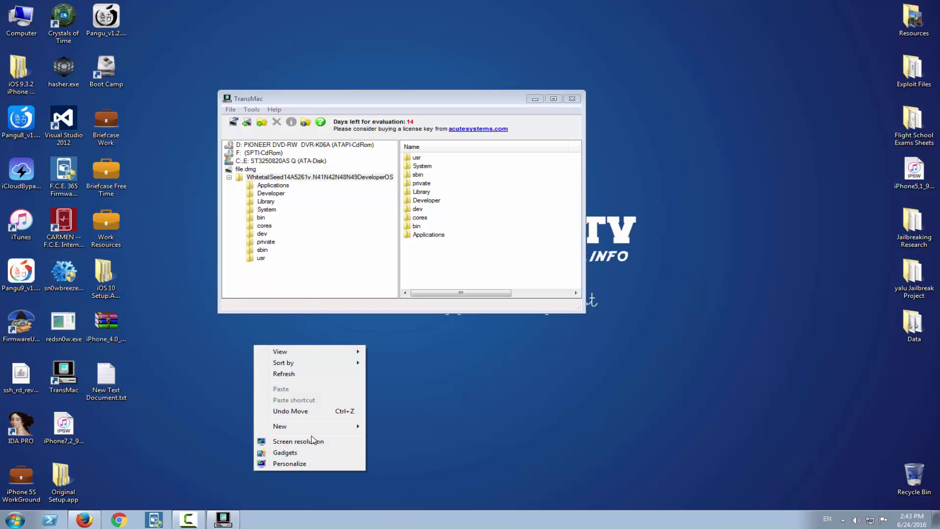
{"action": "left_click_drag", "start_coordinate": [117, 393], "coordinate": [325, 392]}
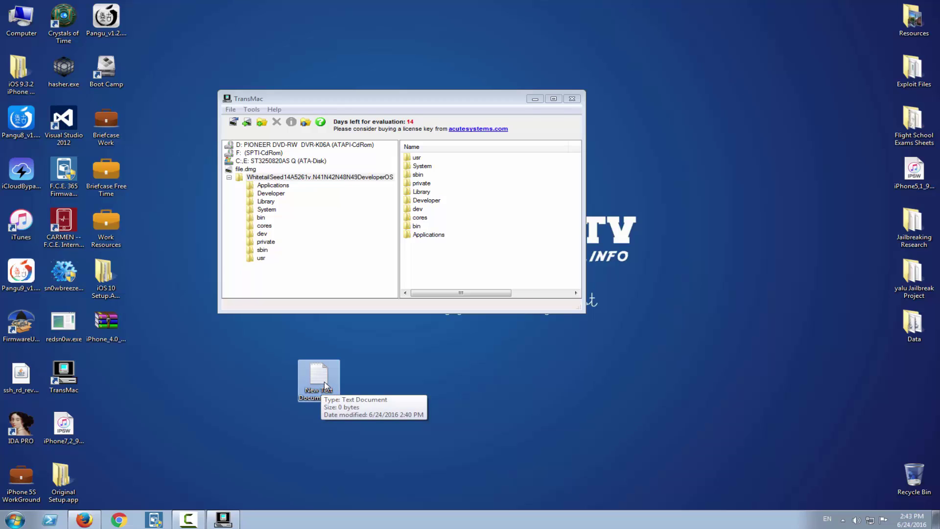
{"action": "double_click", "coordinate": [325, 386]}
{"action": "type", "text": "WhitetailSeed14A5261v.N41N42N48N49DeveloperOS"}
{"action": "left_click_drag", "start_coordinate": [544, 284], "coordinate": [273, 267]}
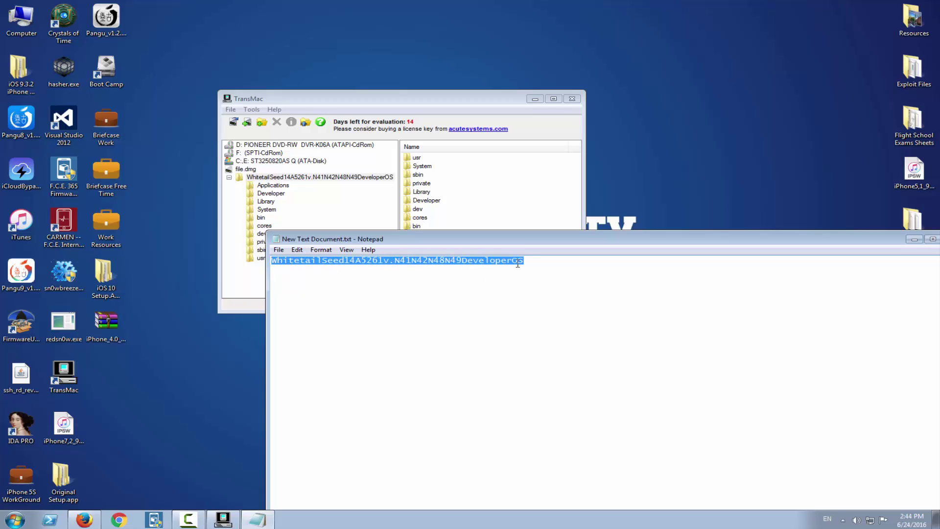
{"action": "left_click", "coordinate": [279, 250]}
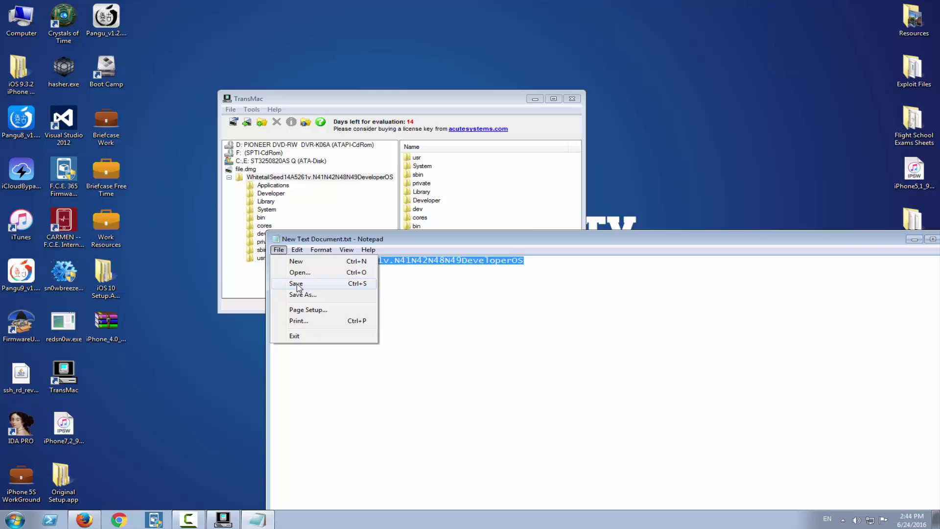
{"action": "left_click", "coordinate": [297, 287]}
{"action": "left_click_drag", "start_coordinate": [843, 240], "coordinate": [752, 242]}
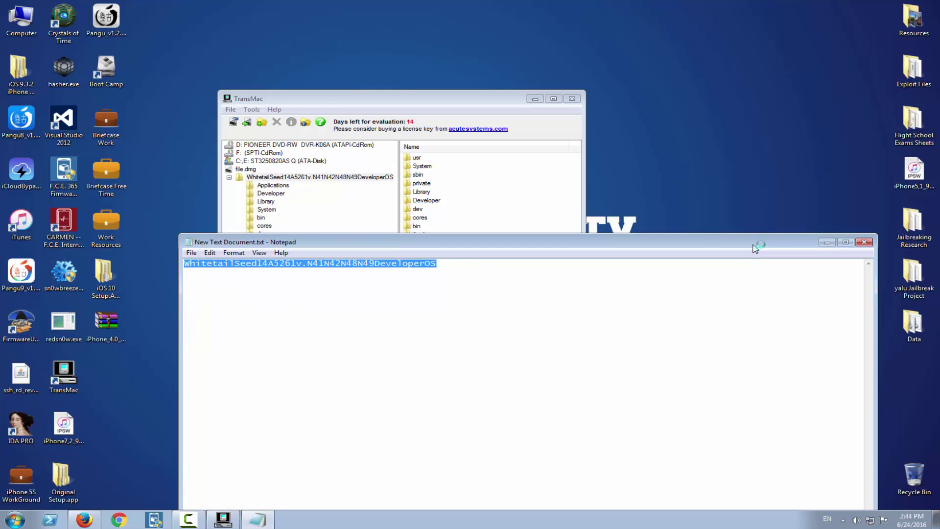
{"action": "left_click", "coordinate": [864, 242]}
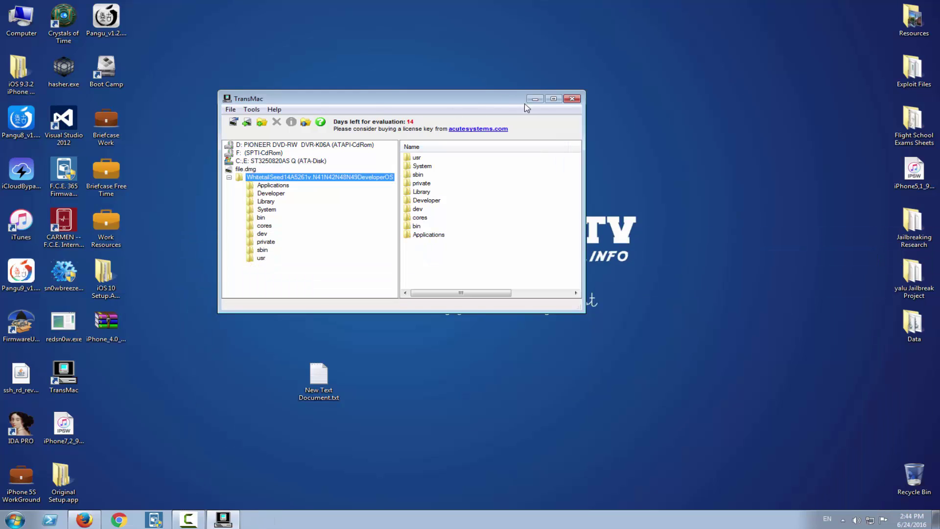
Step: Restart TransMac and continue past the trial notice
{"action": "left_click", "coordinate": [571, 98]}
{"action": "left_click", "coordinate": [63, 374]}
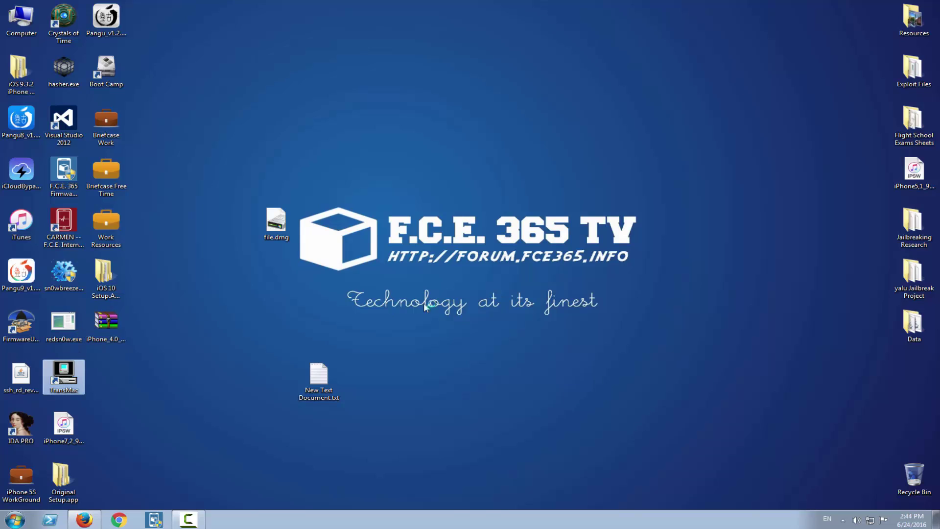
{"action": "left_click", "coordinate": [487, 311]}
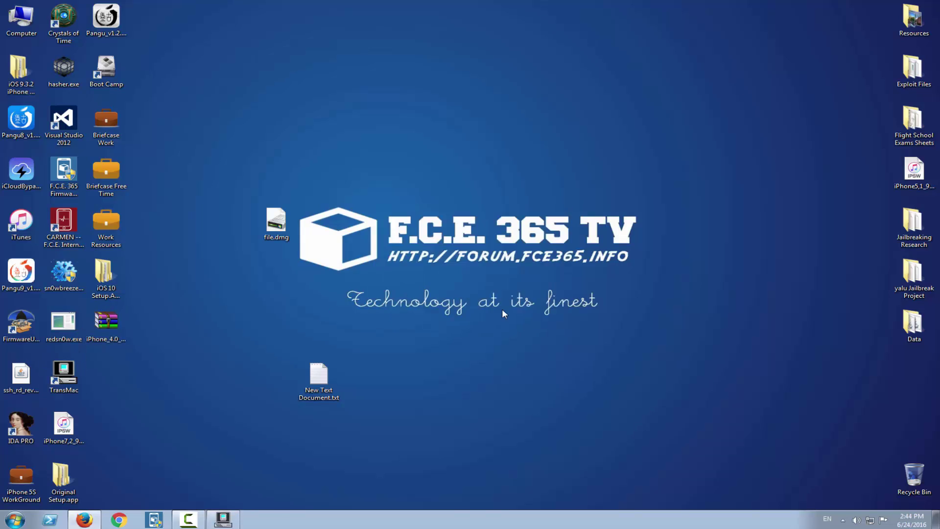
Step: Create a disk image with the firmware folder name as volume name, saved to Desktop as DMG new
{"action": "left_click", "coordinate": [247, 122]}
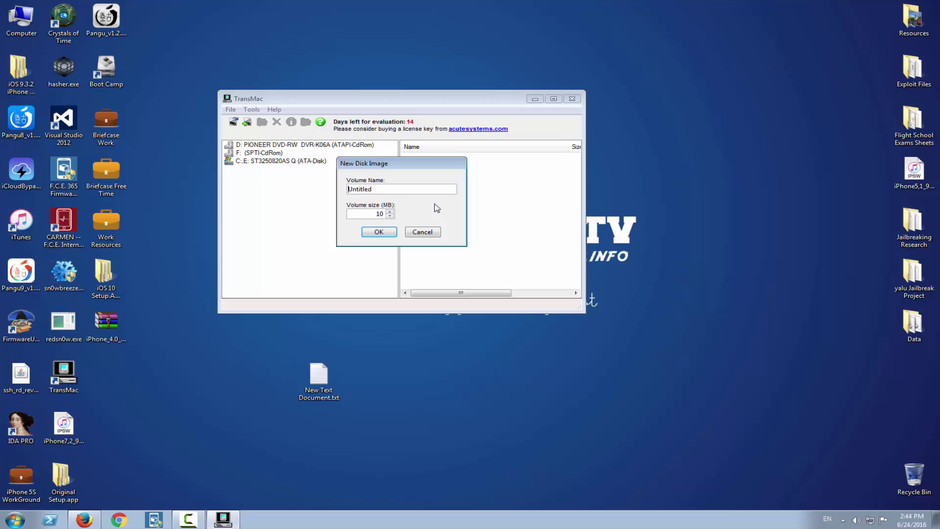
{"action": "double_click", "coordinate": [403, 191]}
{"action": "key", "text": "ctrl+v"}
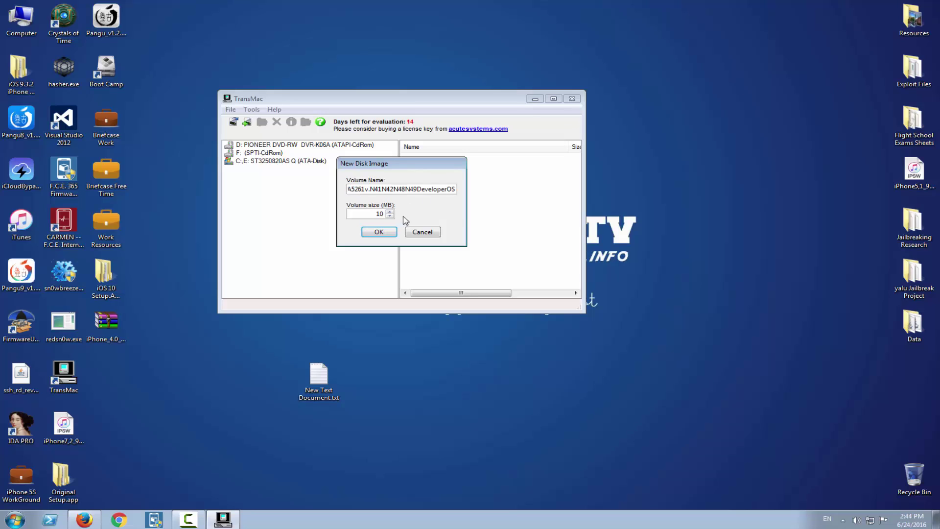
{"action": "double_click", "coordinate": [372, 213]}
{"action": "left_click", "coordinate": [380, 233]}
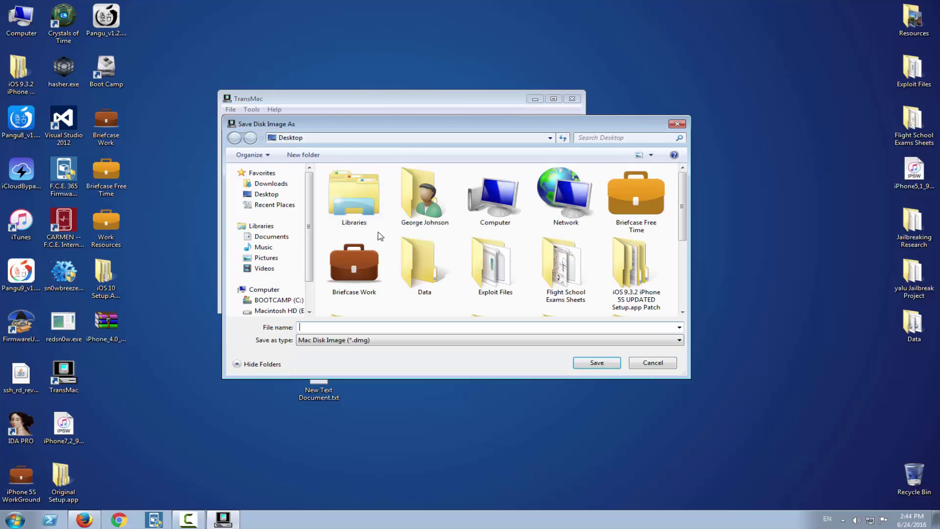
{"action": "left_click", "coordinate": [281, 195]}
{"action": "left_click", "coordinate": [356, 327]}
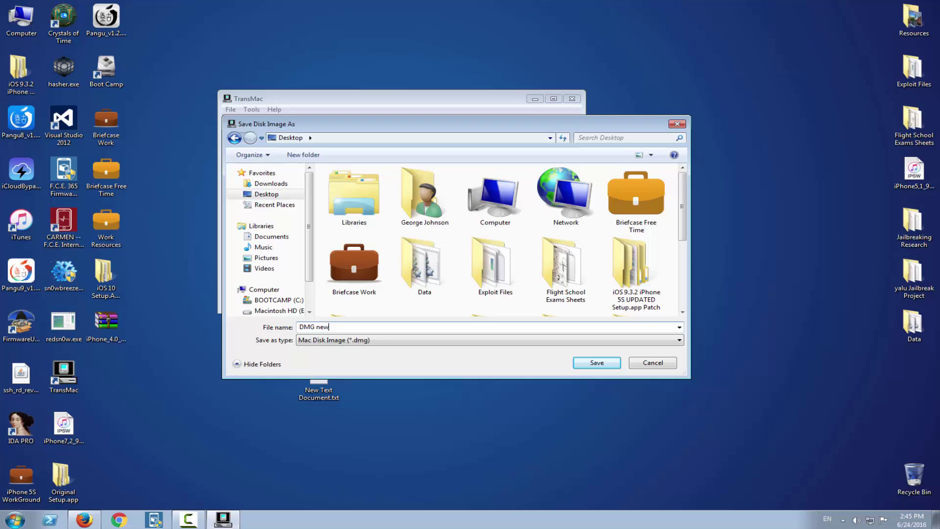
{"action": "key", "text": "Return"}
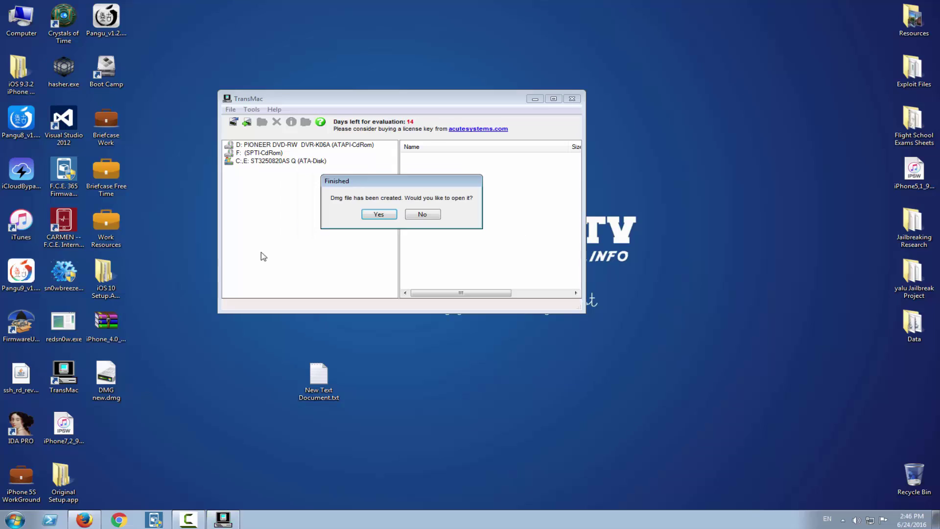
Step: Open DMG new.dmg and file.dmg, and select all ten firmware folders inside file.dmg
{"action": "left_click", "coordinate": [382, 216]}
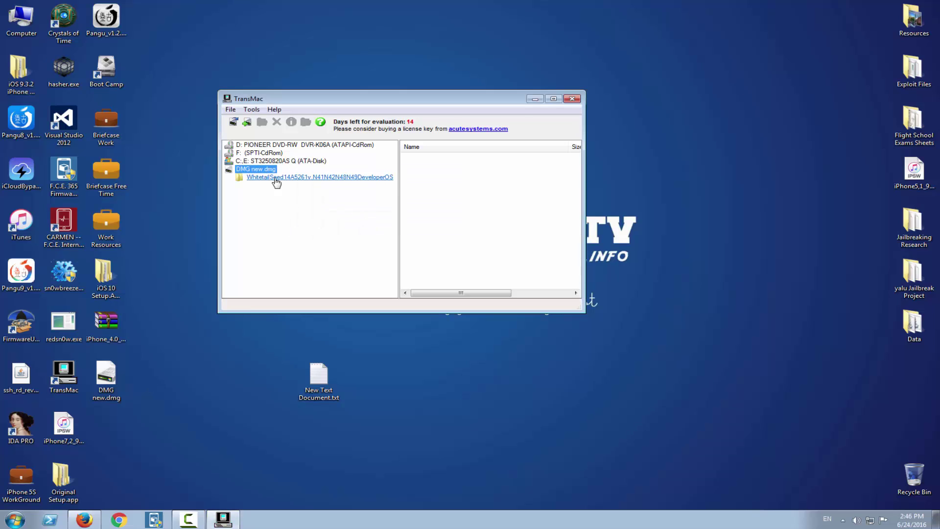
{"action": "left_click", "coordinate": [274, 178]}
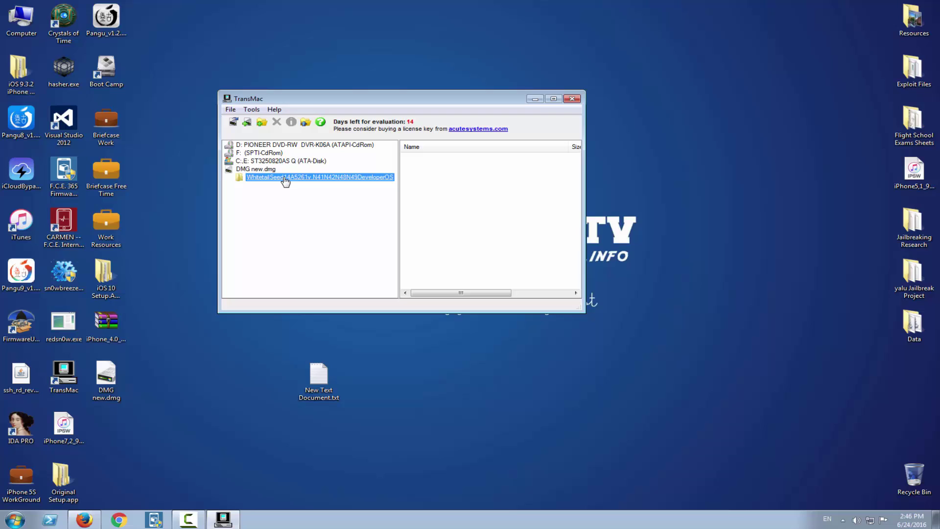
{"action": "left_click_drag", "start_coordinate": [294, 100], "coordinate": [367, 108]}
{"action": "left_click", "coordinate": [273, 230]}
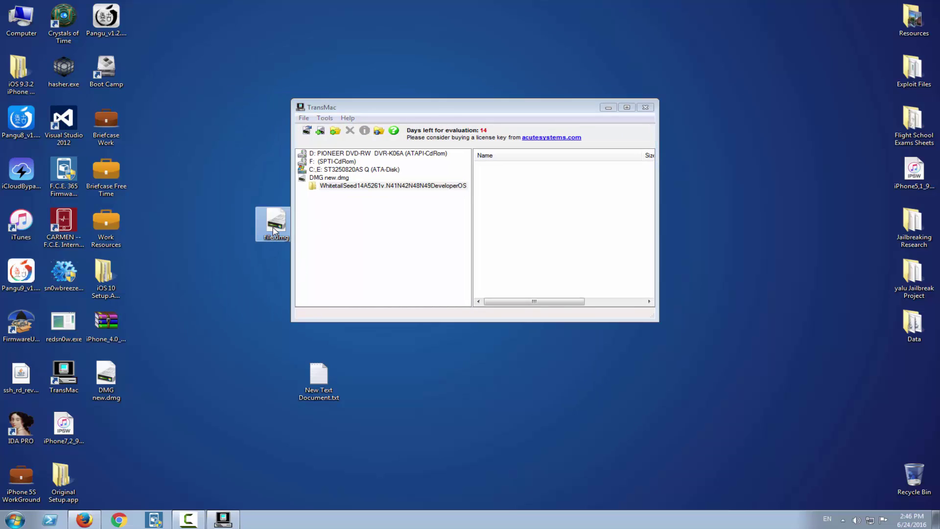
{"action": "double_click", "coordinate": [273, 230]}
{"action": "double_click", "coordinate": [322, 195]}
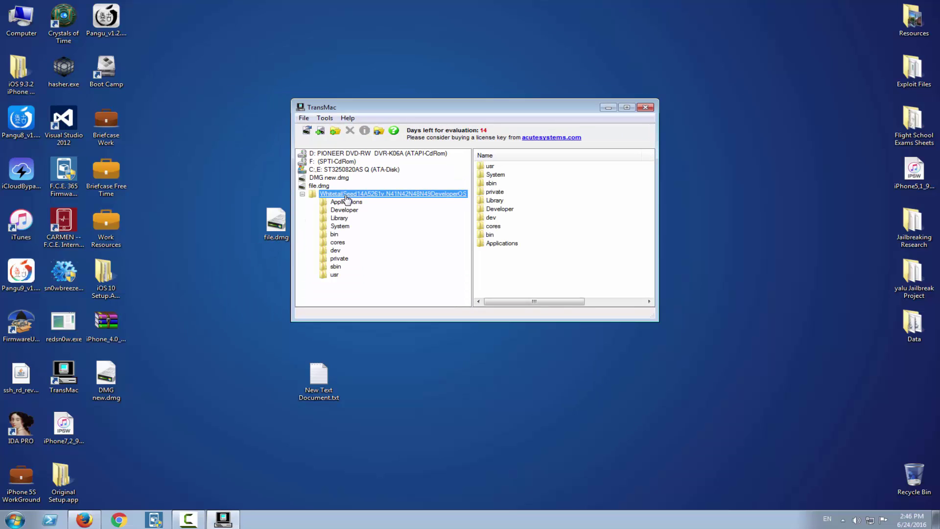
{"action": "left_click_drag", "start_coordinate": [533, 259], "coordinate": [479, 162]}
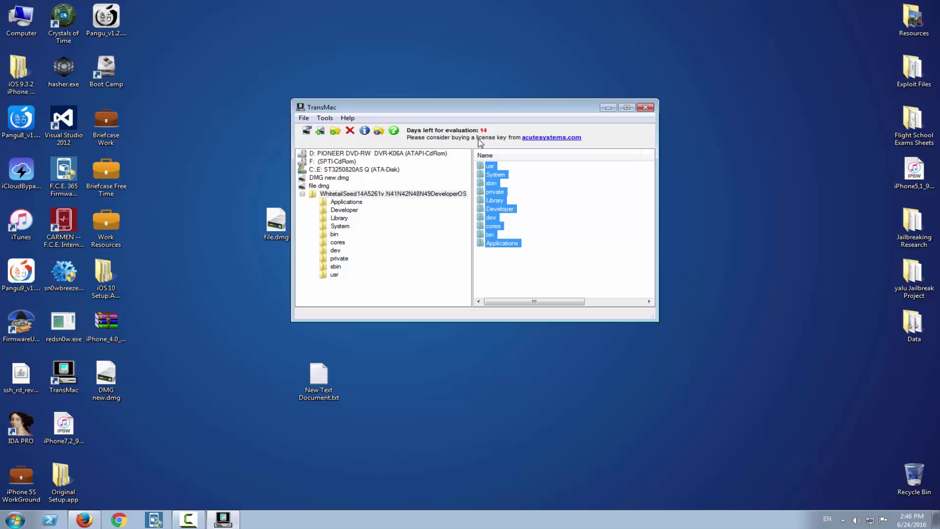
Step: Create a new folder on the desktop
{"action": "right_click", "coordinate": [199, 357]}
{"action": "mouse_move", "coordinate": [241, 439]}
{"action": "left_click", "coordinate": [338, 325]}
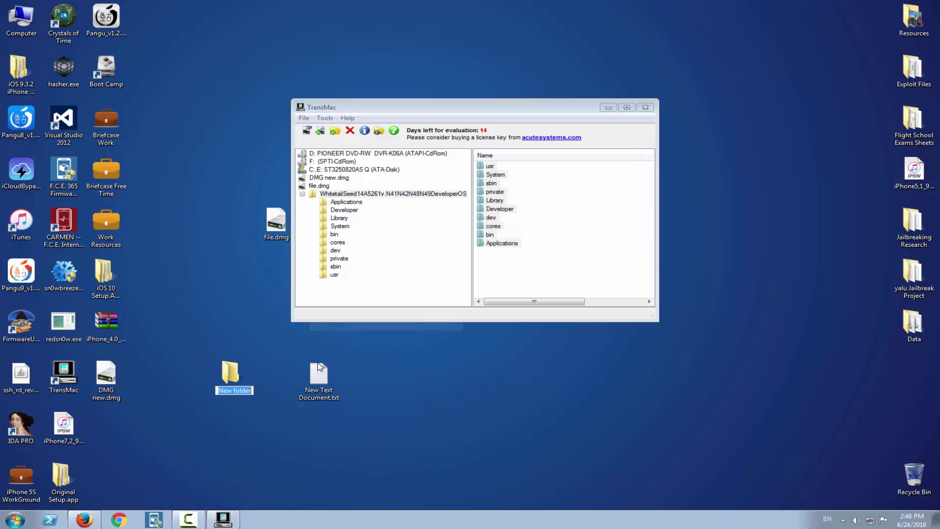
Step: Name the desktop folder Files and copy the ten firmware folders (90040 files, 1.4 GB) into it
{"action": "type", "text": "Files"}
{"action": "key", "text": "Return"}
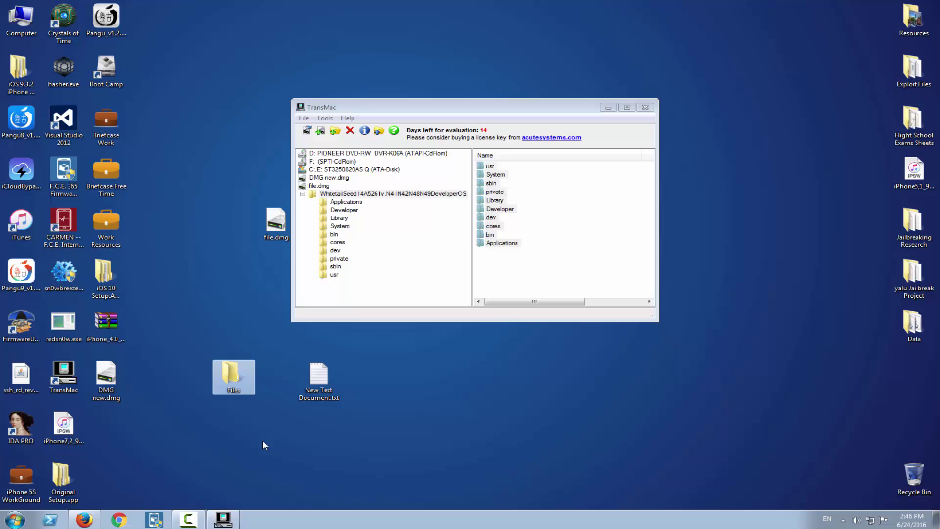
{"action": "left_click_drag", "start_coordinate": [518, 275], "coordinate": [239, 374]}
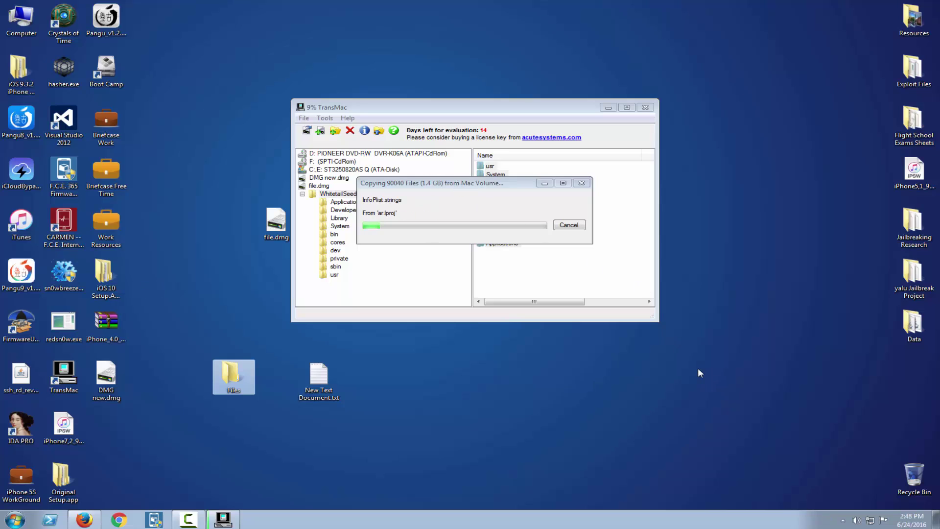
Step: Drag the Copying progress window to the lower right while the copy continues
{"action": "left_click_drag", "start_coordinate": [699, 372], "coordinate": [699, 372]}
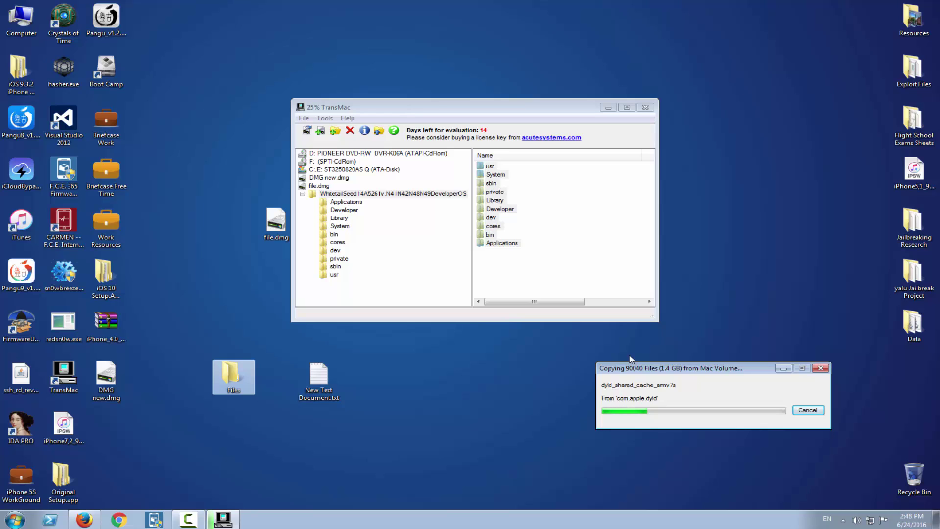
{"action": "left_click", "coordinate": [233, 370]}
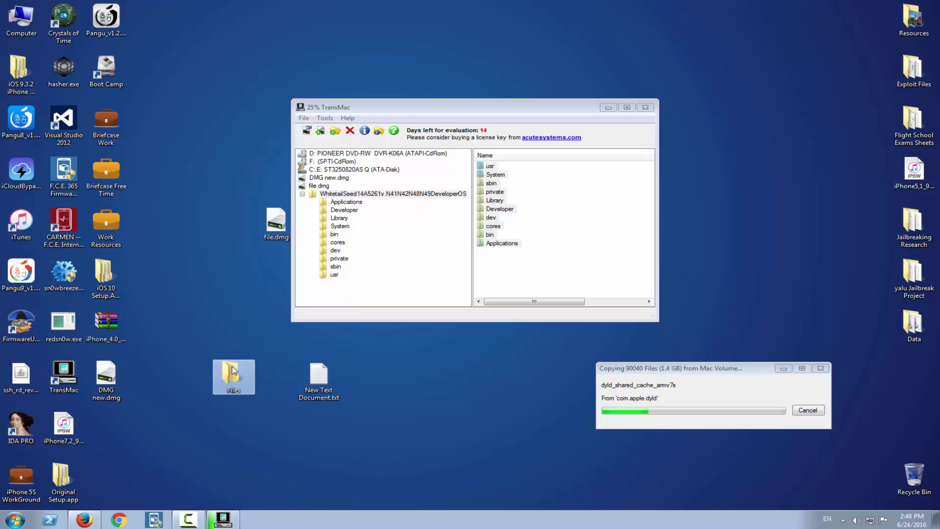
{"action": "double_click", "coordinate": [233, 370]}
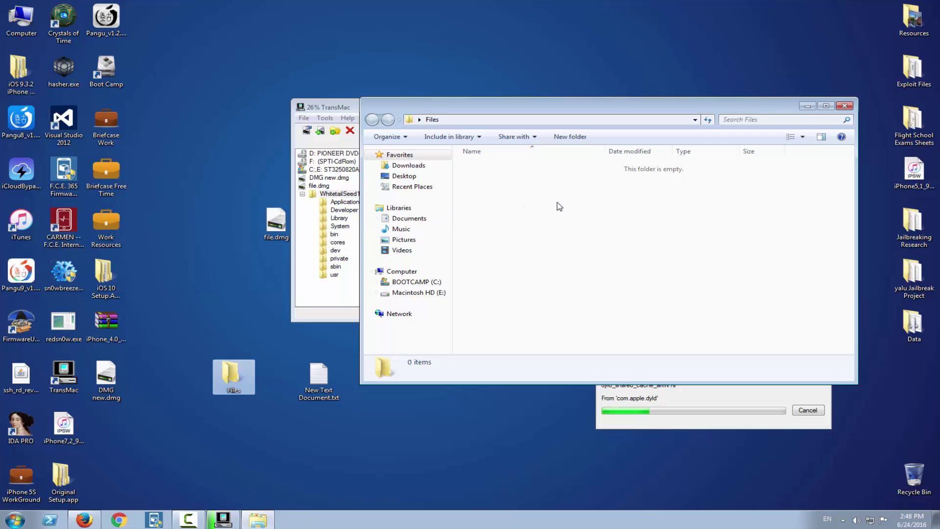
{"action": "double_click", "coordinate": [103, 289]}
{"action": "left_click", "coordinate": [508, 179]}
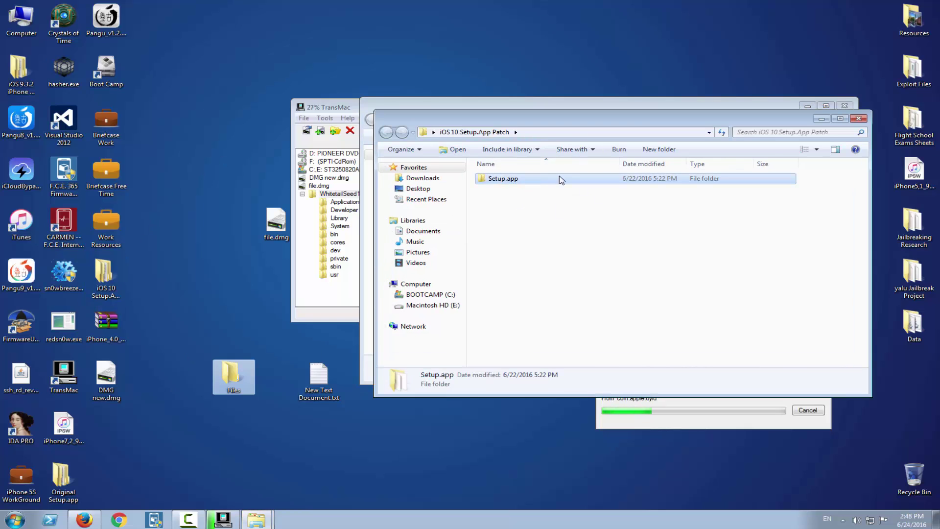
{"action": "left_click", "coordinate": [854, 119]}
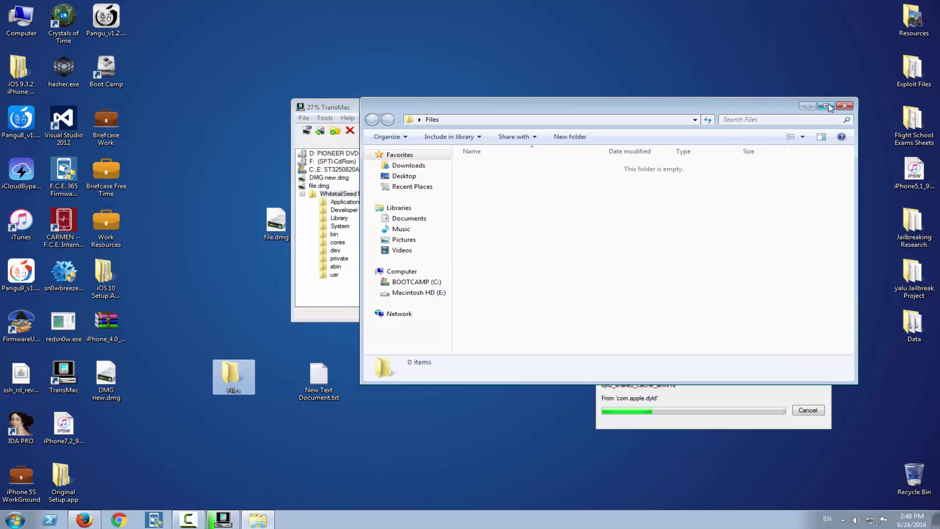
{"action": "left_click", "coordinate": [844, 106]}
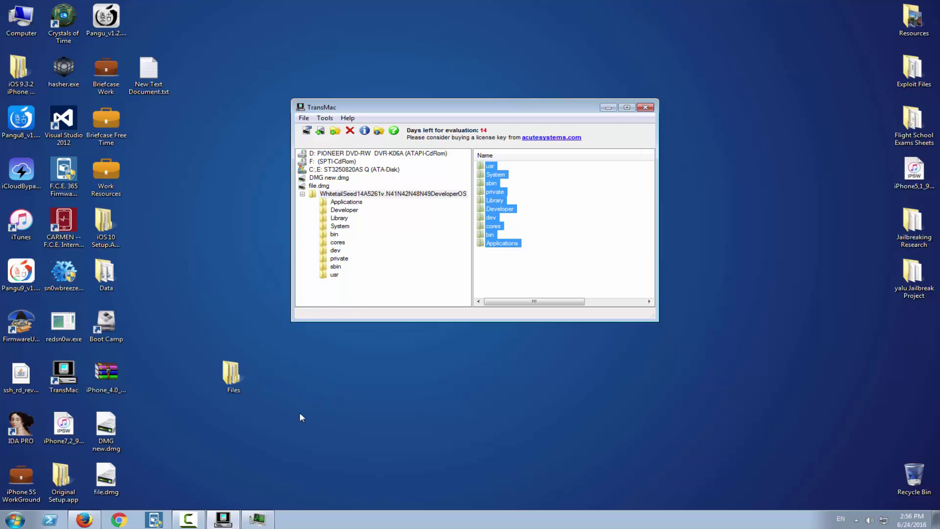
Step: Move the selected items into the Files folder and open its Applications folder
{"action": "left_click_drag", "start_coordinate": [299, 412], "coordinate": [235, 382]}
{"action": "double_click", "coordinate": [236, 383]}
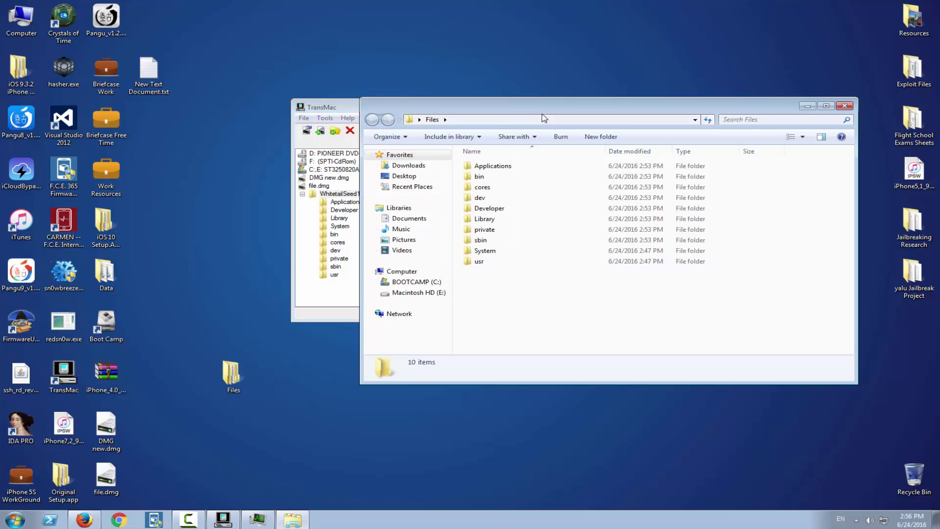
{"action": "left_click_drag", "start_coordinate": [545, 103], "coordinate": [598, 159]}
{"action": "left_click", "coordinate": [645, 108]}
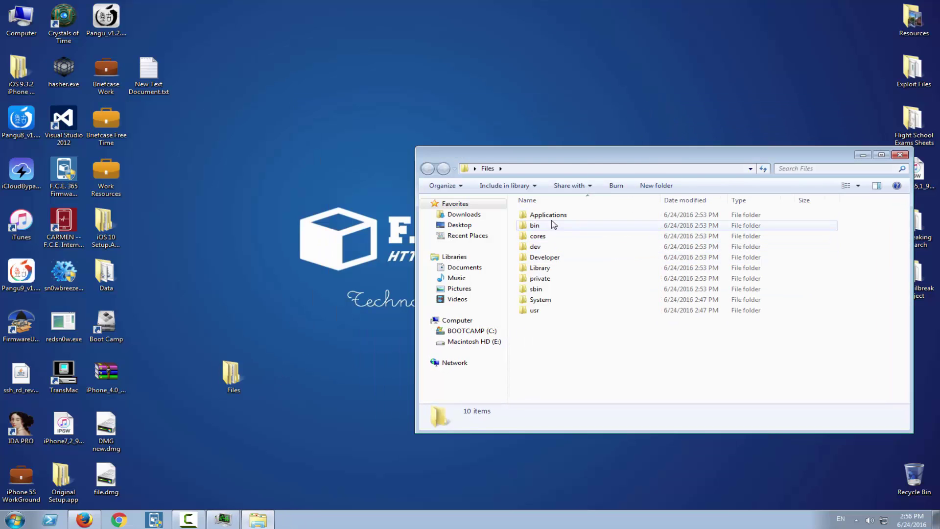
{"action": "left_click", "coordinate": [558, 215]}
{"action": "double_click", "coordinate": [549, 216]}
Step: Merge the patched Setup.app from the iOS 10 Setup.App Patch folder into Applications, replacing Assets.car and merging ar.lproj
{"action": "left_click", "coordinate": [145, 260]}
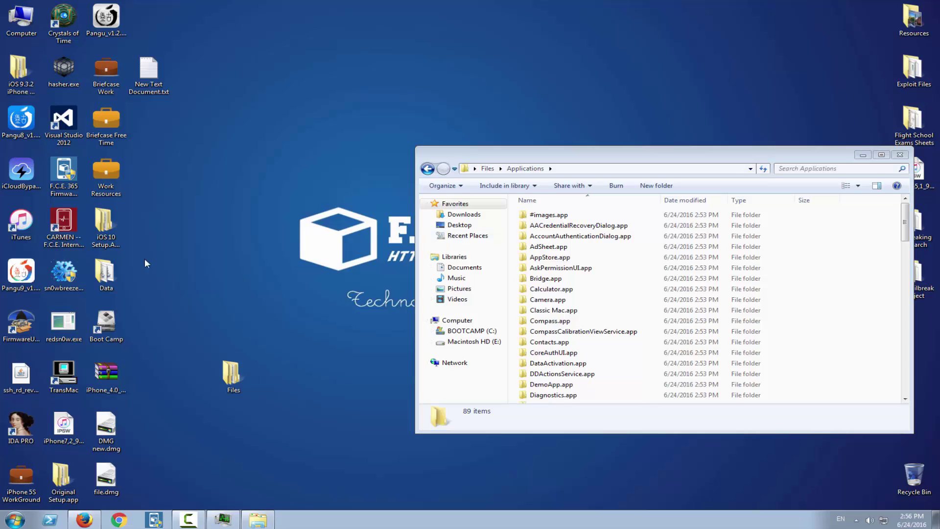
{"action": "double_click", "coordinate": [104, 225]}
{"action": "left_click_drag", "start_coordinate": [554, 171], "coordinate": [887, 218]}
{"action": "left_click", "coordinate": [827, 289]}
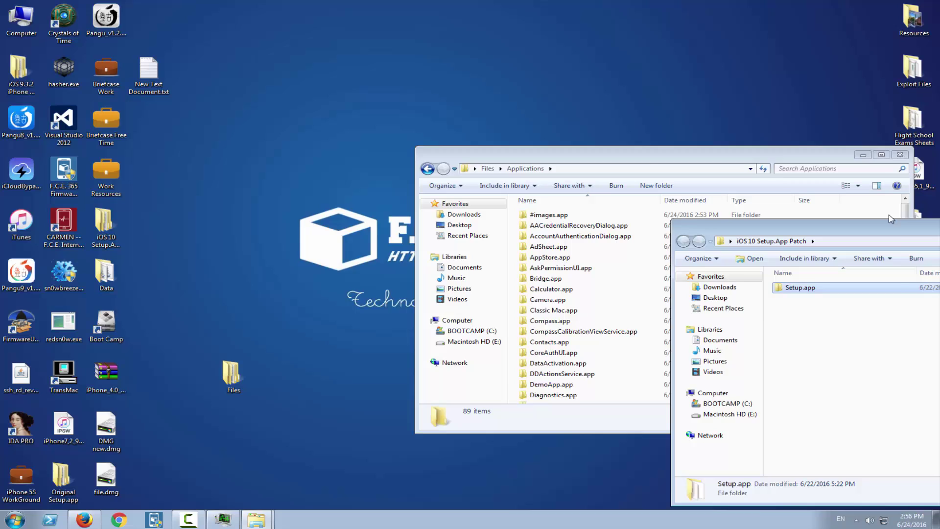
{"action": "left_click", "coordinate": [513, 360]}
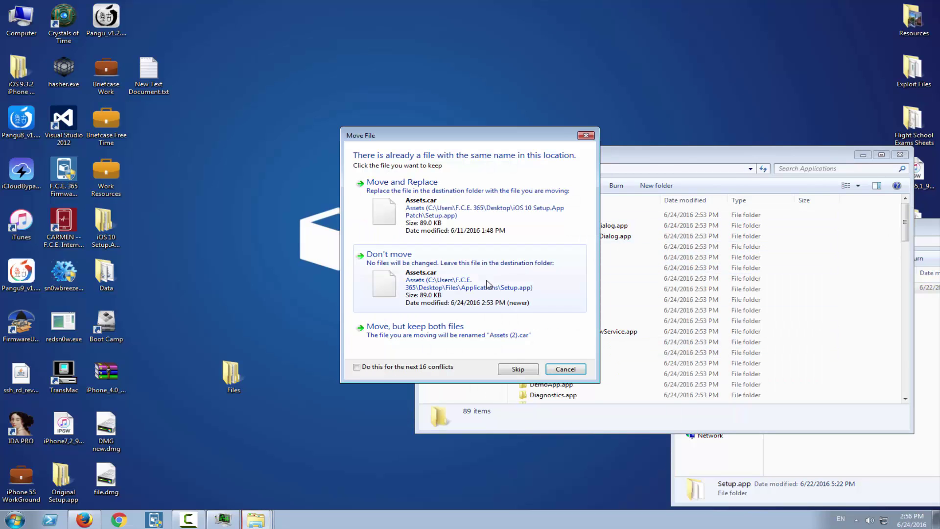
{"action": "left_click", "coordinate": [472, 227]}
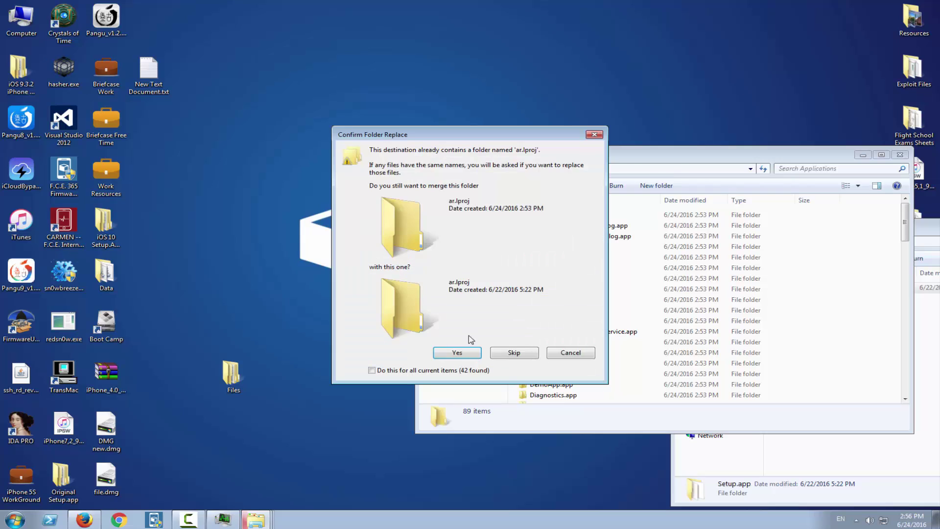
{"action": "left_click", "coordinate": [468, 354]}
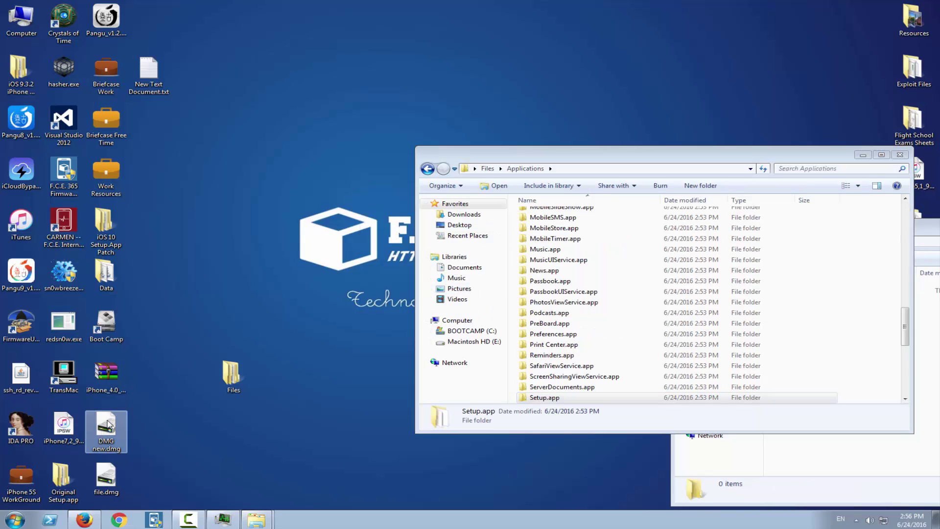
Step: Open DMG new.dmg in TransMac and copy all 89 Applications items into its firmware folder
{"action": "left_click", "coordinate": [110, 427]}
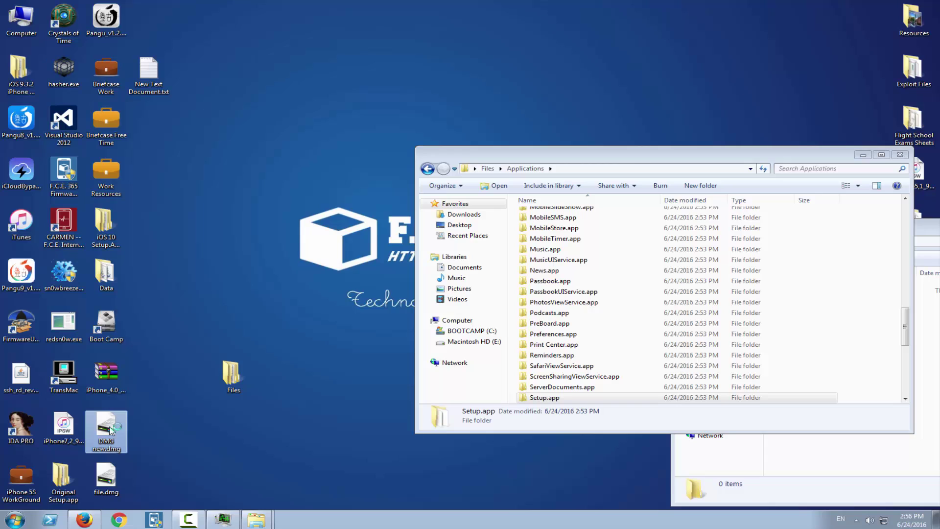
{"action": "left_click", "coordinate": [493, 319]}
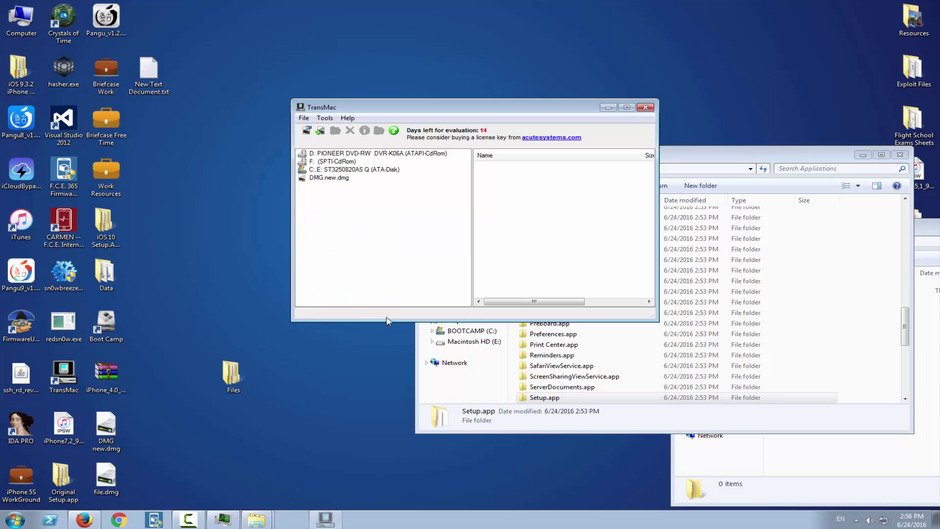
{"action": "double_click", "coordinate": [329, 177]}
{"action": "left_click", "coordinate": [333, 186]}
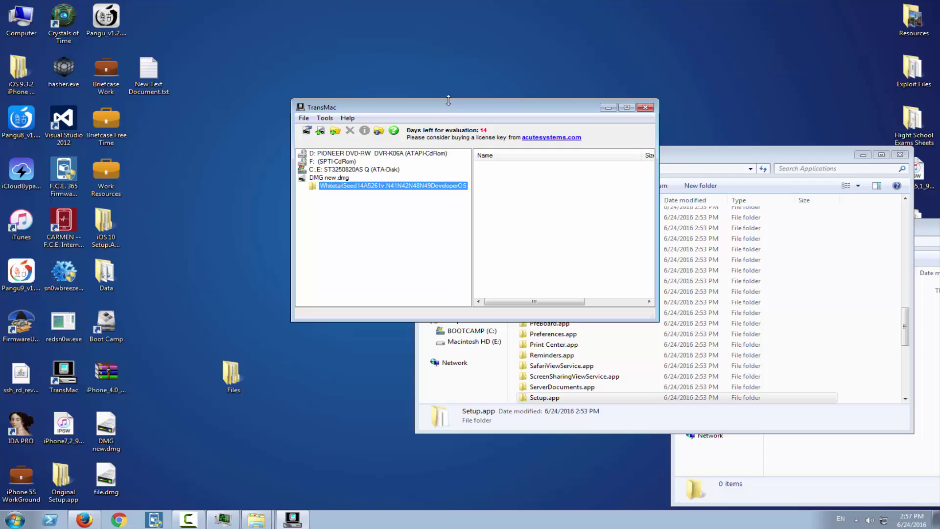
{"action": "left_click_drag", "start_coordinate": [447, 111], "coordinate": [333, 100]}
{"action": "left_click", "coordinate": [688, 283]}
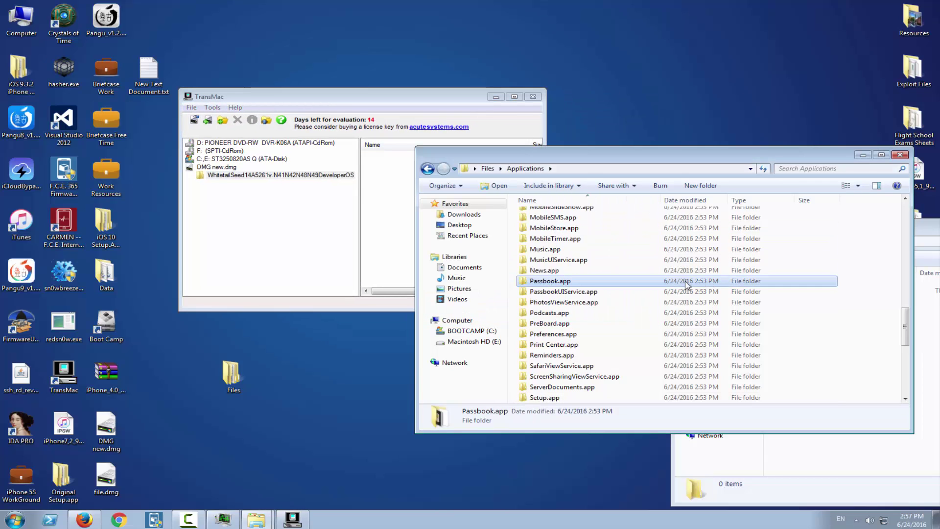
{"action": "key", "text": "ctrl+a"}
{"action": "left_click_drag", "start_coordinate": [686, 283], "coordinate": [394, 202]}
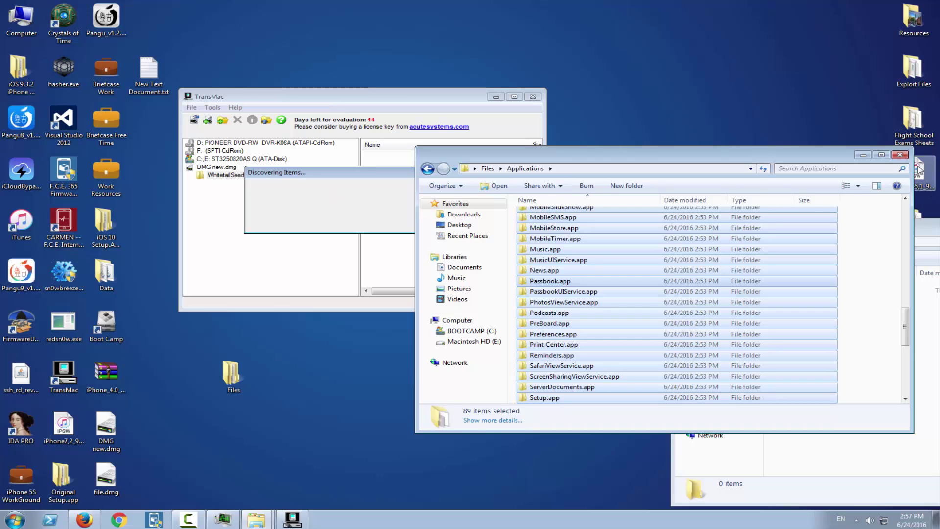
Step: Close the Applications and empty patch folder windows, then reopen Files and select its ten folders
{"action": "left_click", "coordinate": [900, 155]}
{"action": "left_click_drag", "start_coordinate": [826, 230], "coordinate": [646, 209]}
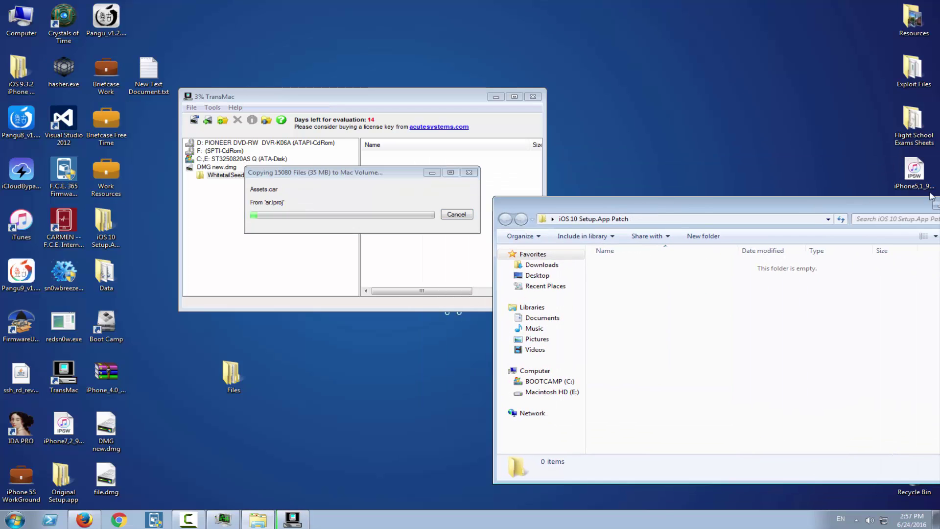
{"action": "left_click_drag", "start_coordinate": [904, 212], "coordinate": [796, 203]}
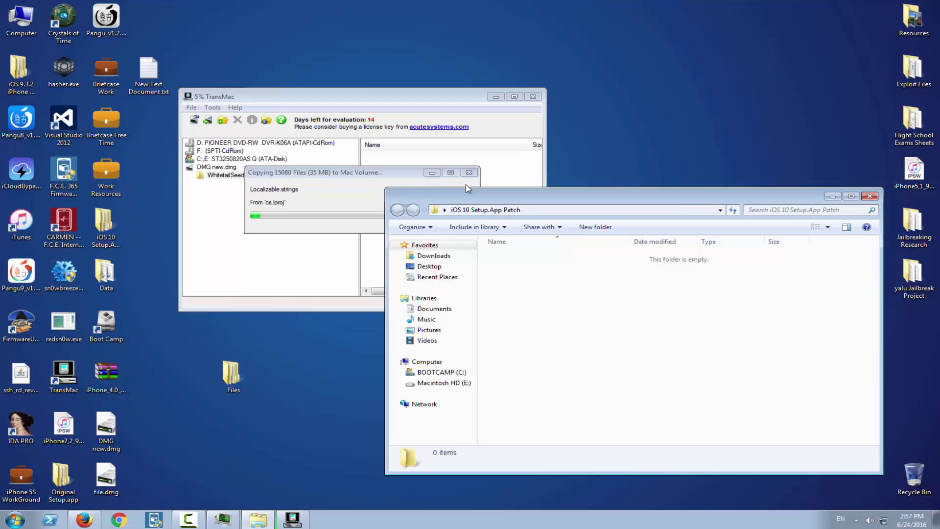
{"action": "left_click", "coordinate": [870, 197]}
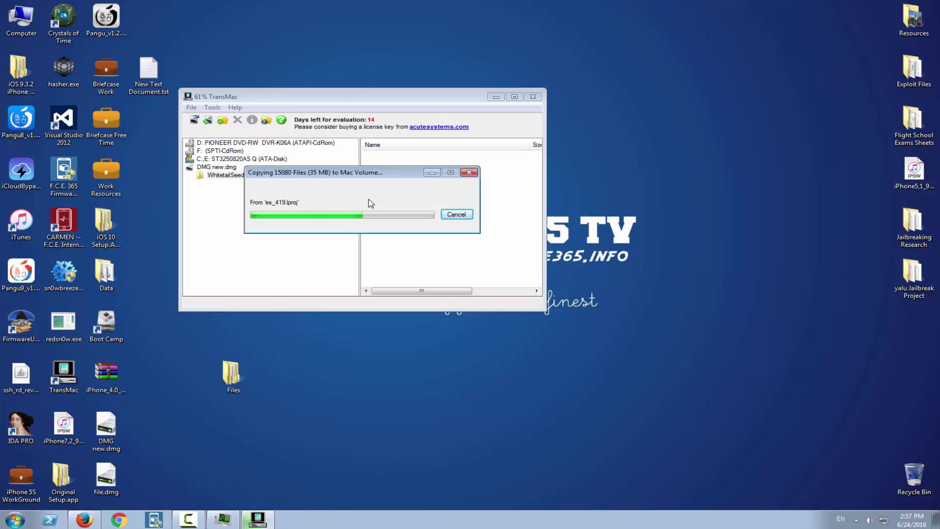
{"action": "double_click", "coordinate": [241, 370]}
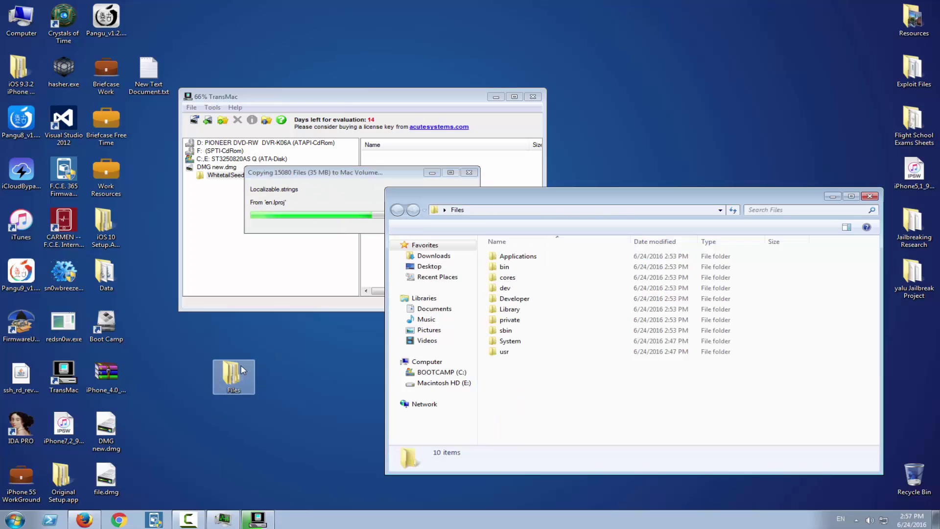
{"action": "left_click", "coordinate": [577, 259]}
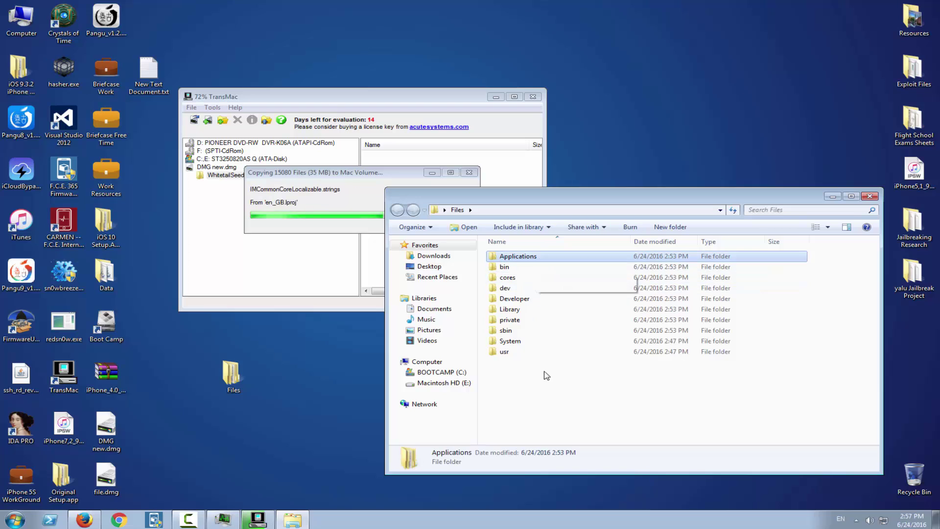
{"action": "left_click_drag", "start_coordinate": [546, 376], "coordinate": [510, 248]}
Step: Check the ten selected firmware folders' Properties (60.2 MB total), then close the Files window
{"action": "right_click", "coordinate": [525, 267]}
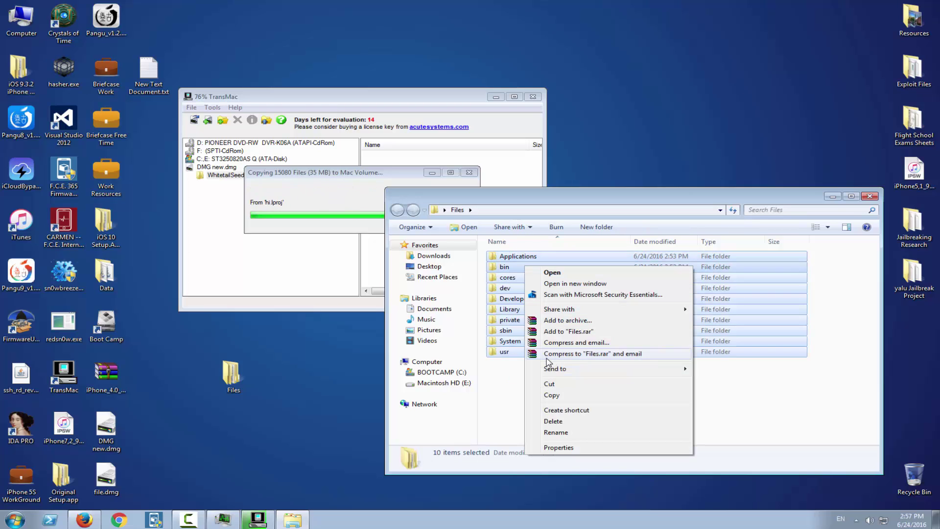
{"action": "left_click", "coordinate": [558, 447]}
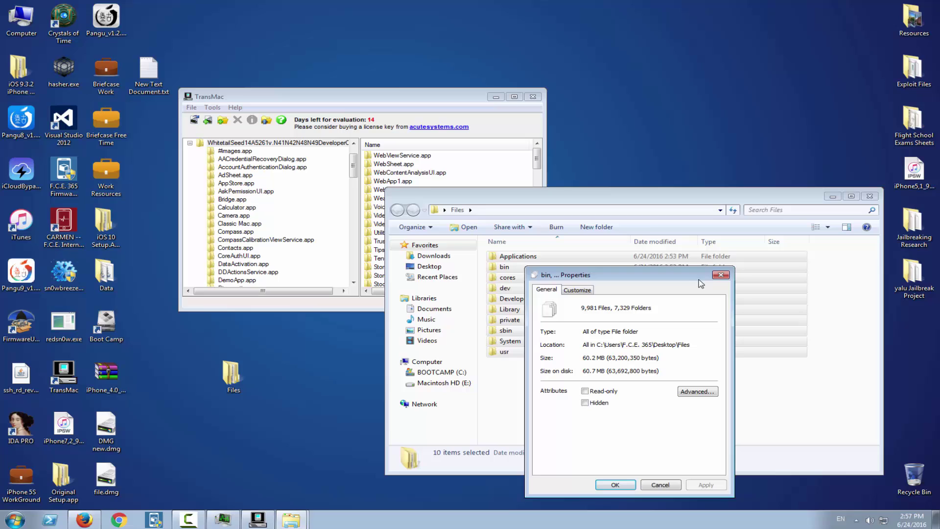
{"action": "left_click", "coordinate": [720, 274]}
{"action": "left_click", "coordinate": [869, 190]}
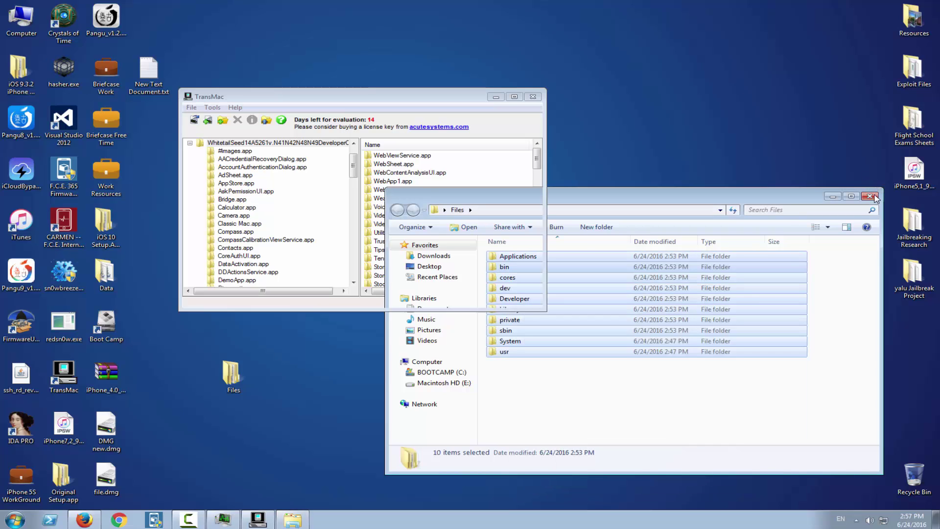
{"action": "scroll", "coordinate": [304, 193], "scroll_direction": "up", "scroll_amount": 2}
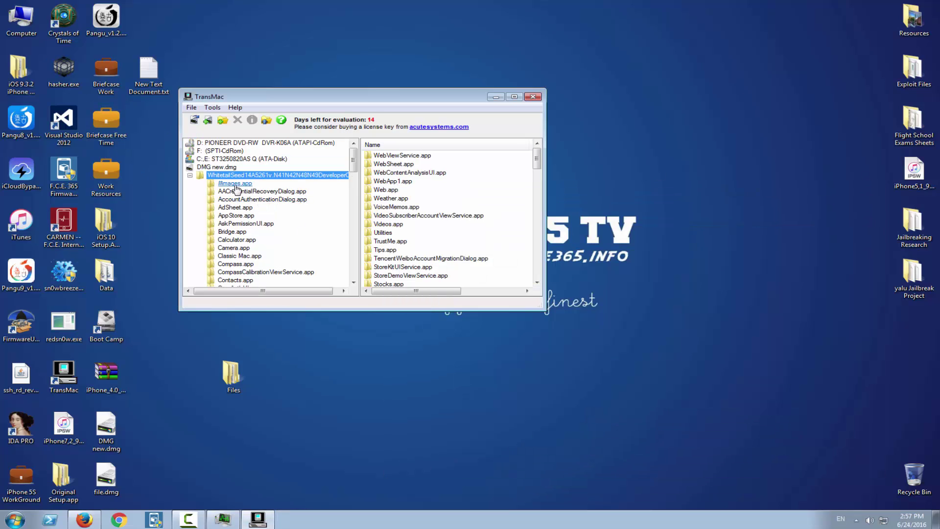
Step: Select and delete all the copied apps from DMG new.dmg's volume in TransMac
{"action": "left_click", "coordinate": [402, 216]}
{"action": "key", "text": "ctrl+a"}
{"action": "key", "text": "Delete"}
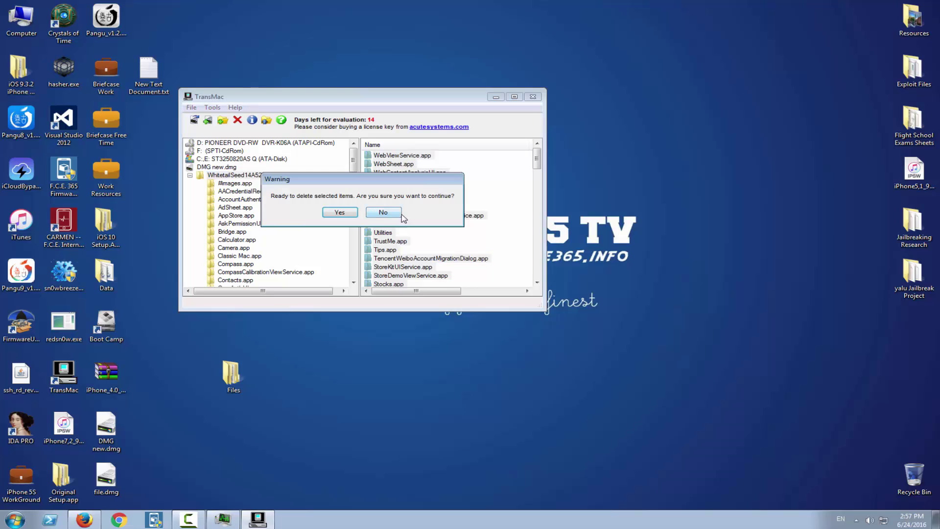
{"action": "key", "text": "Return"}
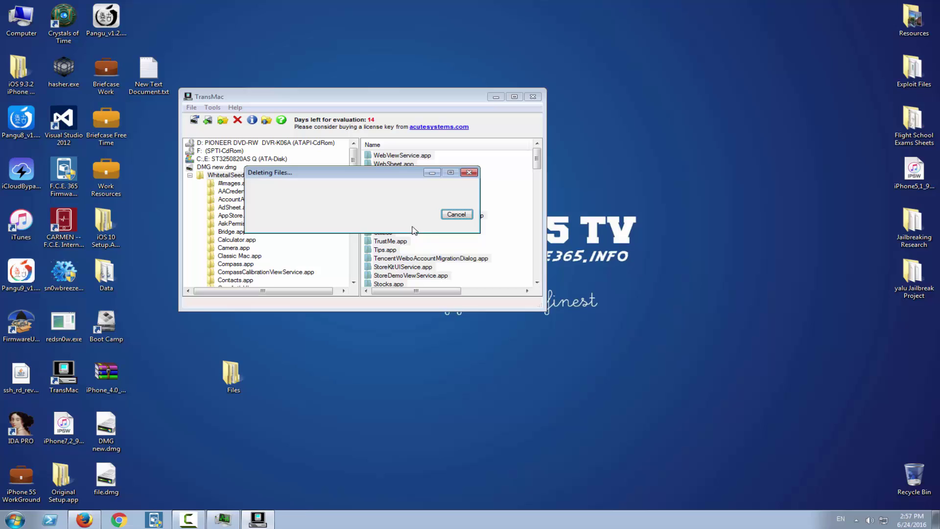
Step: Reopen the Files folder, look at Classic Mac.app and Camera.app in Applications, and return to Files
{"action": "double_click", "coordinate": [241, 369]}
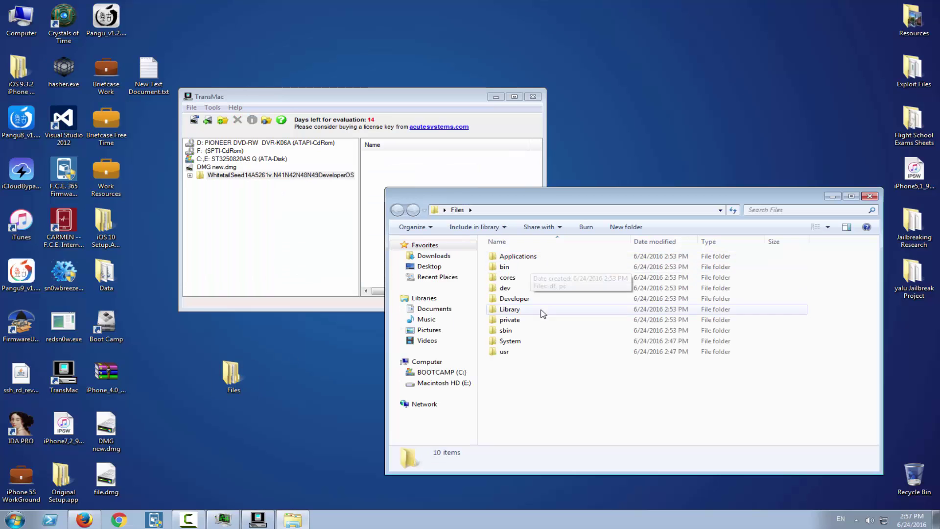
{"action": "left_click_drag", "start_coordinate": [578, 411], "coordinate": [528, 220]}
{"action": "mouse_move", "coordinate": [520, 256]}
{"action": "left_mouse_down"}
{"action": "mouse_move", "coordinate": [533, 279]}
{"action": "mouse_move", "coordinate": [519, 268]}
{"action": "left_mouse_up"}
{"action": "double_click", "coordinate": [518, 256]}
{"action": "left_click", "coordinate": [522, 351]}
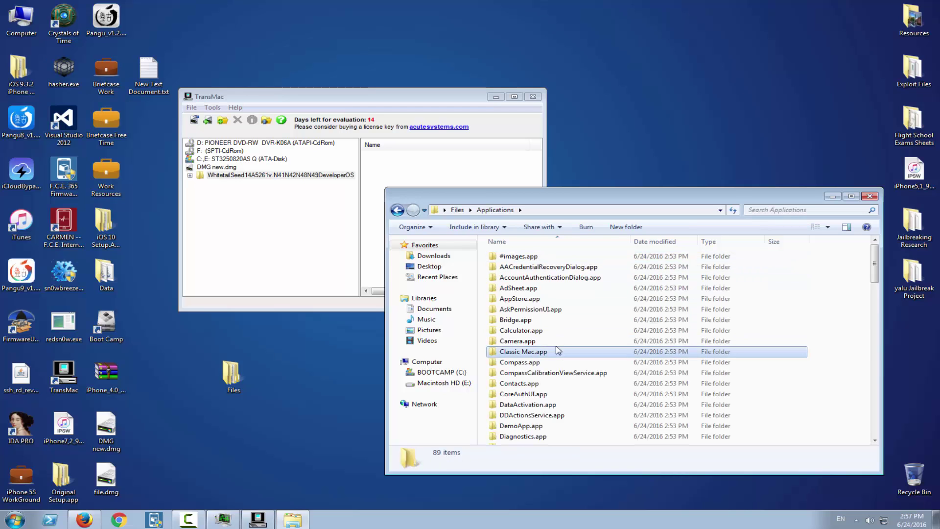
{"action": "left_click", "coordinate": [517, 341], "text": "ctrl"}
{"action": "left_click", "coordinate": [397, 212]}
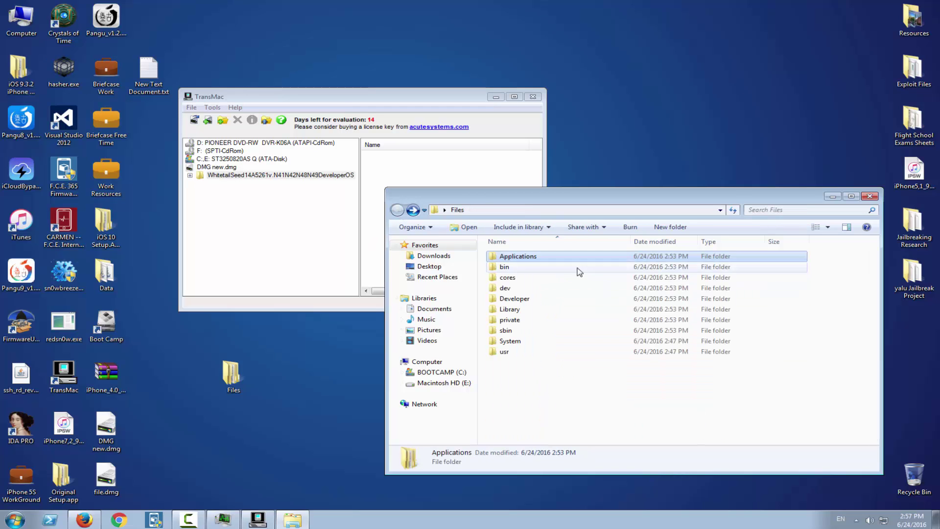
Step: Drag all ten firmware folders from Files into the DMG's volume in TransMac
{"action": "left_click", "coordinate": [541, 403]}
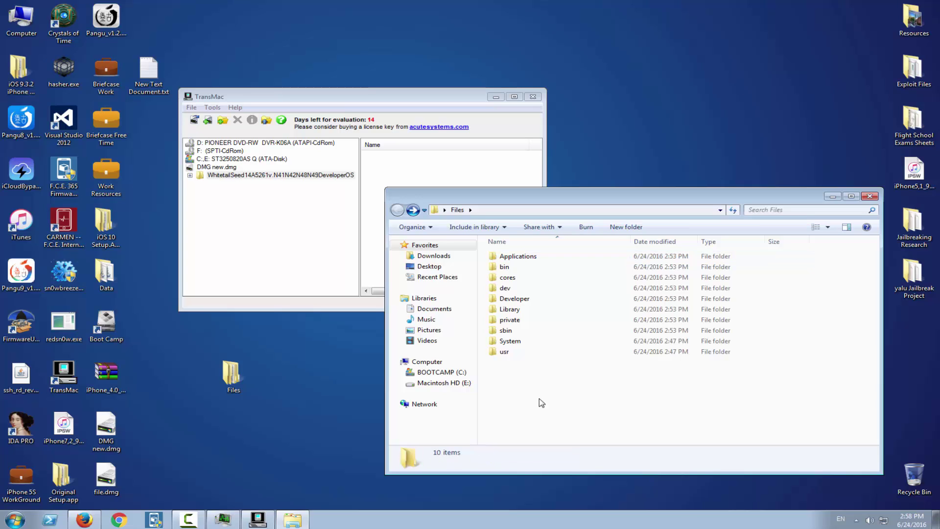
{"action": "key", "text": "ctrl+a"}
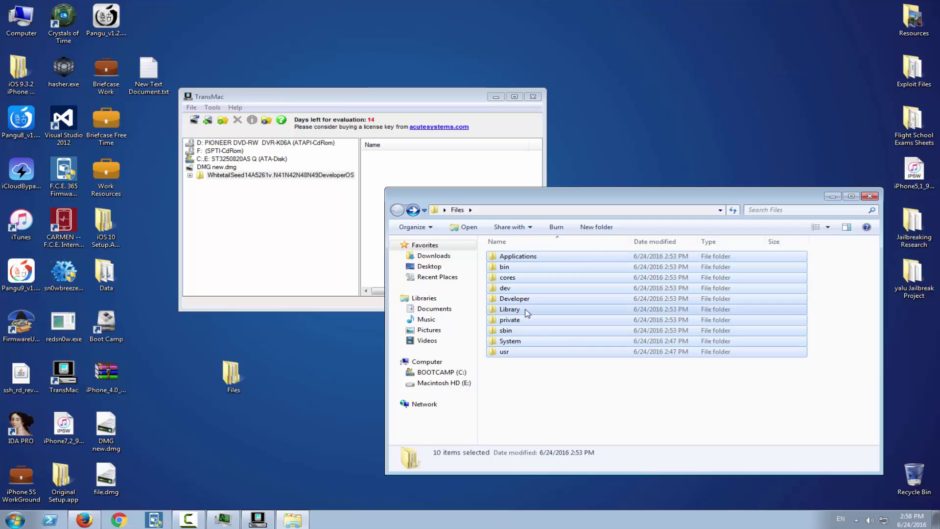
{"action": "left_click_drag", "start_coordinate": [527, 313], "coordinate": [446, 180]}
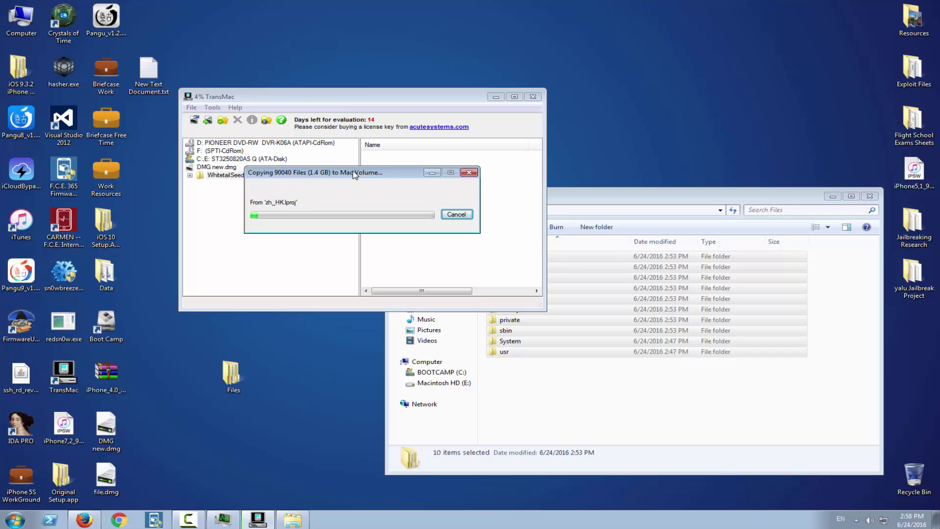
Step: Move the Files icon to the desktop's top row, shift the copy progress window aside, and open New Text Document.txt
{"action": "left_click", "coordinate": [869, 196]}
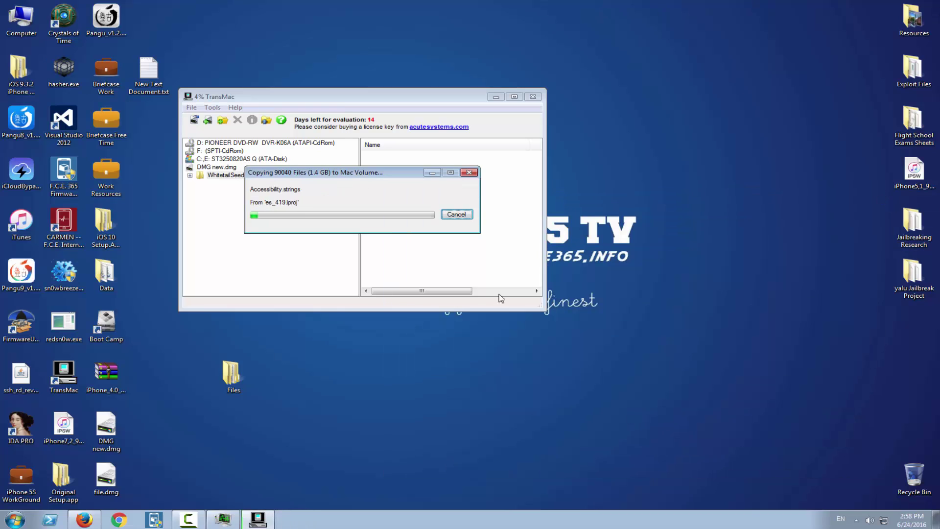
{"action": "left_click_drag", "start_coordinate": [231, 373], "coordinate": [145, 25]}
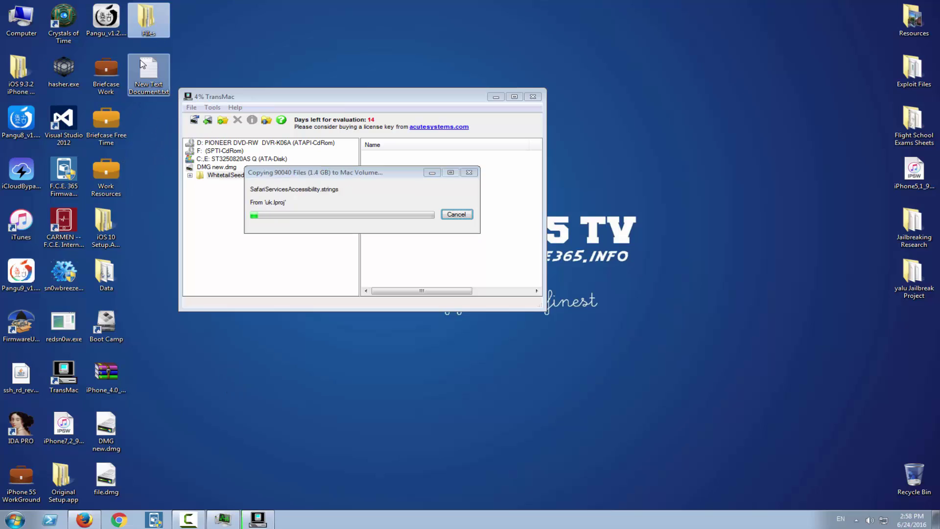
{"action": "left_click", "coordinate": [327, 173]}
{"action": "left_click_drag", "start_coordinate": [327, 174], "coordinate": [525, 233]}
{"action": "double_click", "coordinate": [148, 74]}
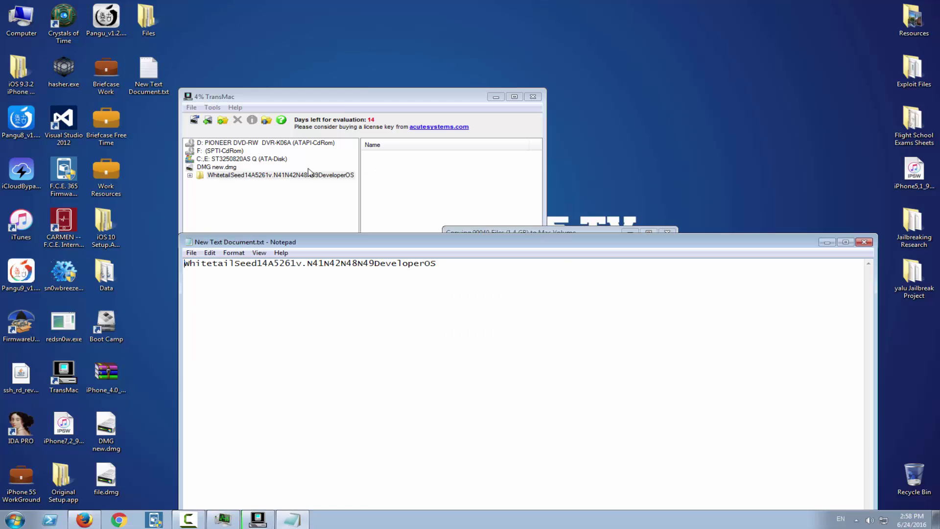
Step: Select the WhitetailSeed14A5261v.N41N42N48N49DeveloperOS volume name in New Text Document.txt, then close Notepad
{"action": "left_click_drag", "start_coordinate": [437, 264], "coordinate": [296, 265]}
{"action": "key", "text": "ctrl+a"}
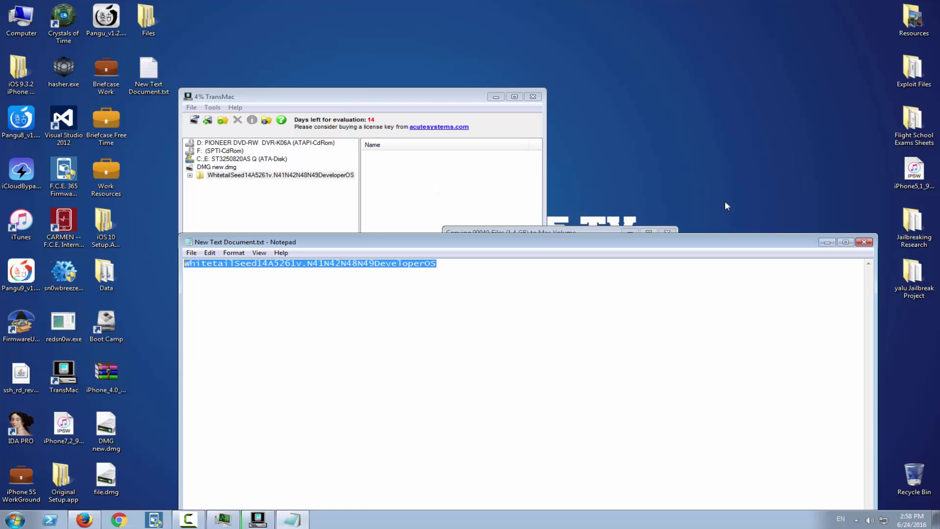
{"action": "left_click", "coordinate": [863, 242]}
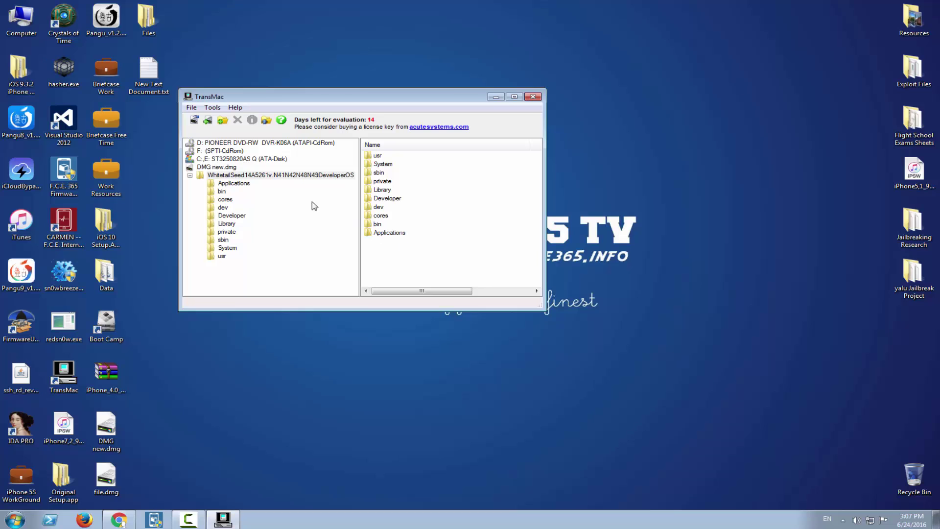
Step: Browse the volume's Applications folder down to Setup.app and view its contents
{"action": "left_click", "coordinate": [231, 183]}
{"action": "left_click", "coordinate": [392, 224]}
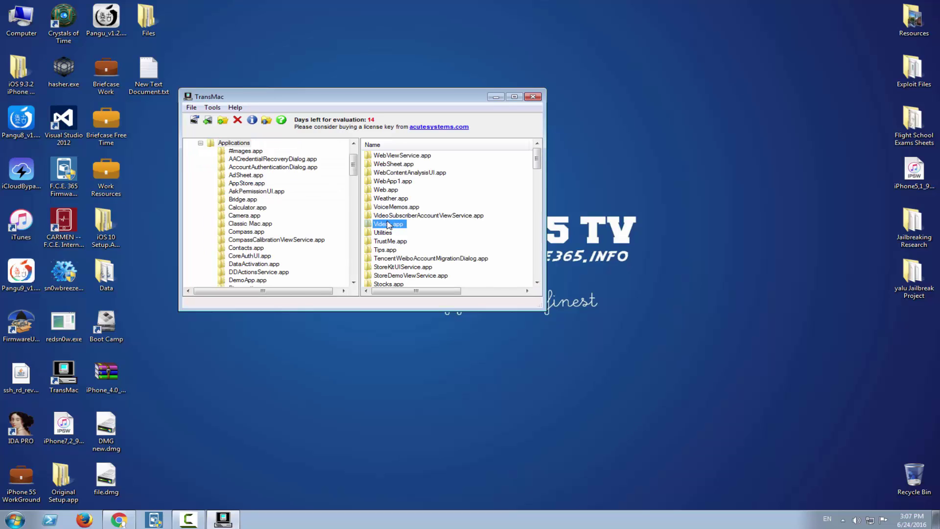
{"action": "key", "text": "s"}
{"action": "scroll", "coordinate": [407, 268], "scroll_direction": "down", "scroll_amount": 3}
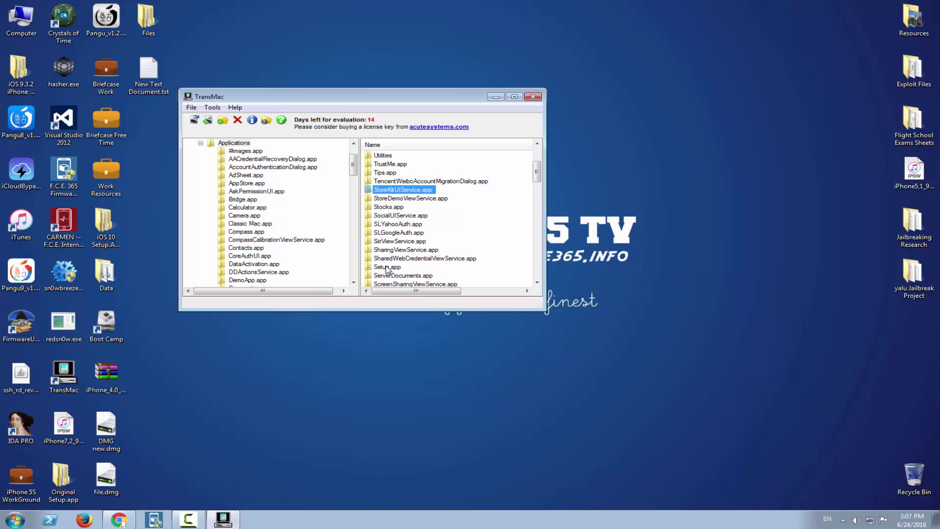
{"action": "double_click", "coordinate": [387, 269]}
{"action": "scroll", "coordinate": [342, 237], "scroll_direction": "up", "scroll_amount": 10}
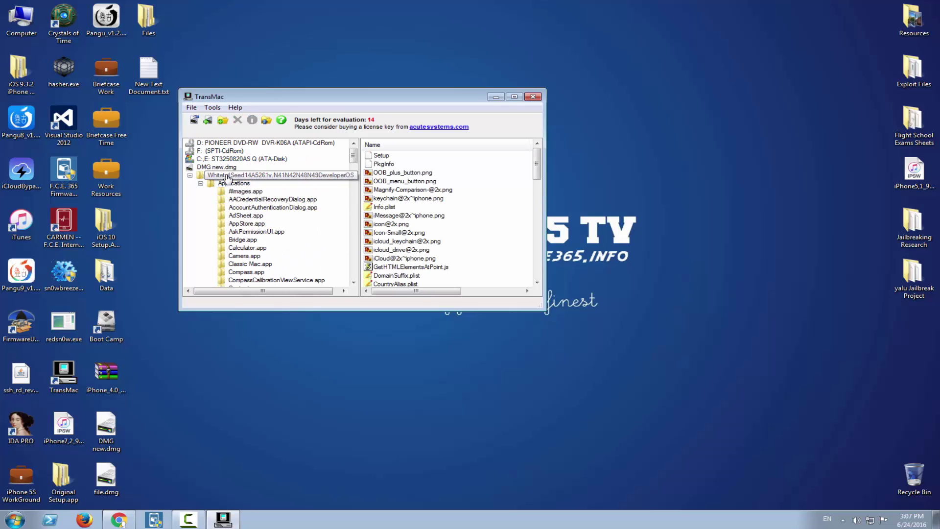
Step: Return to the volume's top-level folders, close TransMac, and remove file.dmg from the desktop
{"action": "left_click", "coordinate": [218, 168]}
{"action": "left_click", "coordinate": [219, 175]}
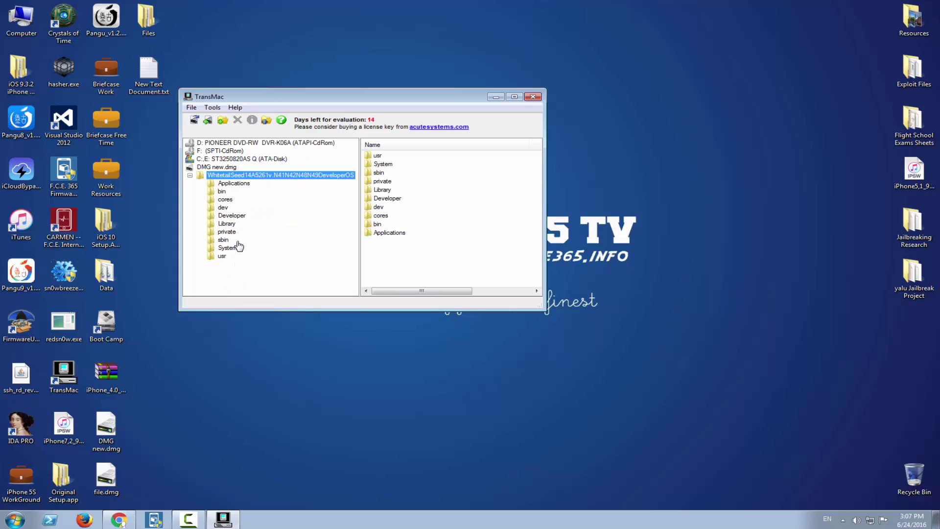
{"action": "left_click", "coordinate": [532, 97]}
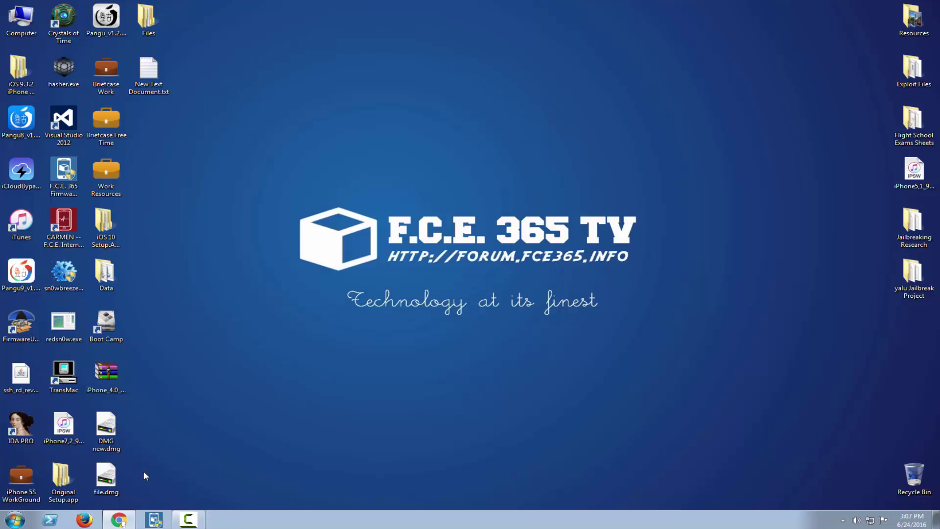
{"action": "left_click_drag", "start_coordinate": [106, 474], "coordinate": [911, 474]}
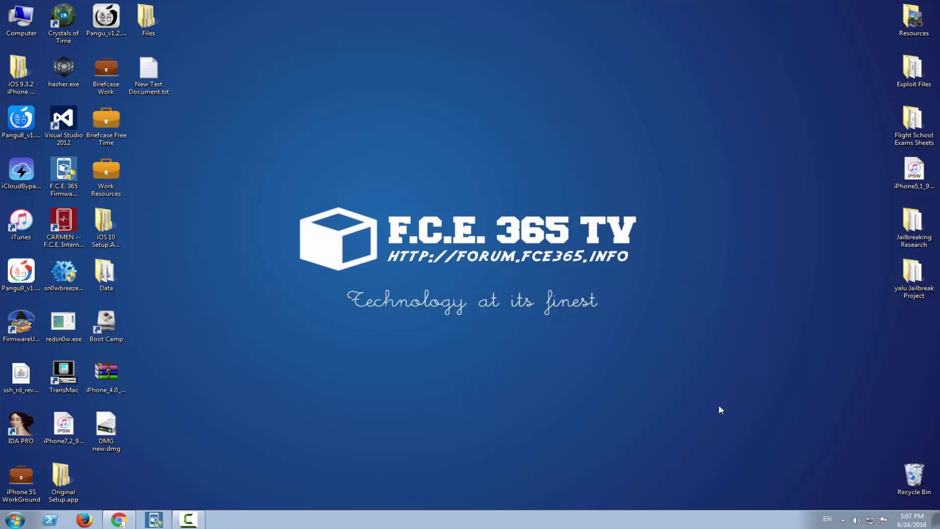
Step: Open iPhone_4.0_32bit_10.0_14A5261v_Restore.zip in WinRAR and copy the 058-43979-041.dmg entry's name
{"action": "double_click", "coordinate": [119, 375]}
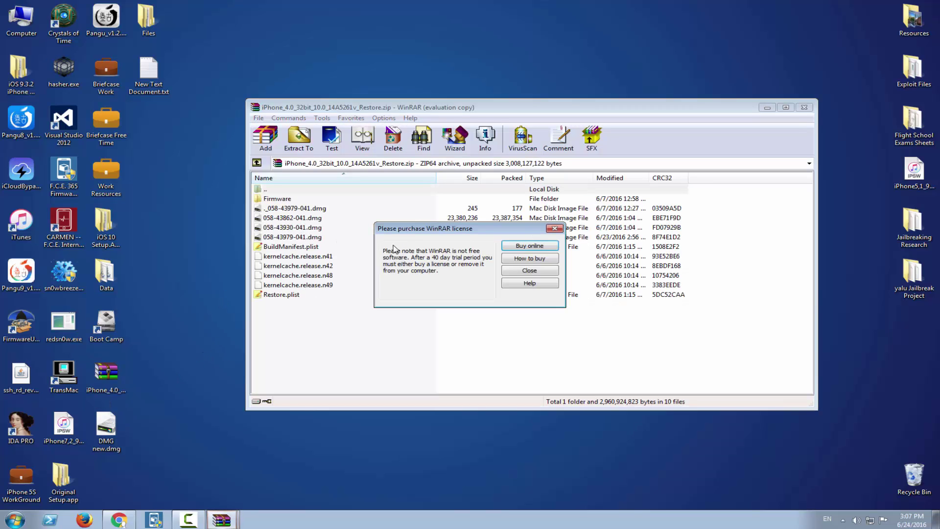
{"action": "left_click", "coordinate": [526, 272]}
{"action": "left_click", "coordinate": [290, 238]}
{"action": "right_click", "coordinate": [289, 238]}
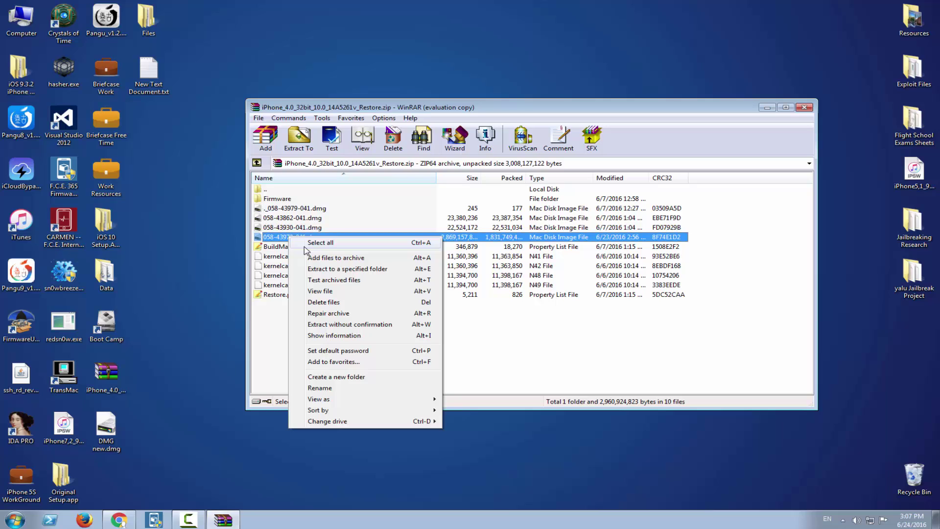
{"action": "left_click", "coordinate": [313, 388]}
{"action": "key", "text": "ctrl+c"}
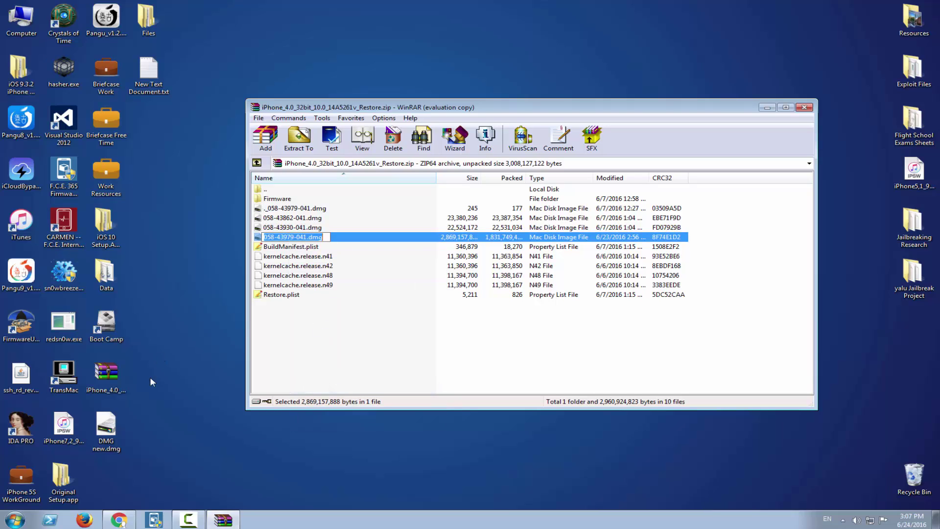
Step: Rename DMG new.dmg on the desktop to 058-43979-041.dmg, then reselect that entry in WinRAR
{"action": "left_click", "coordinate": [106, 427]}
{"action": "right_click", "coordinate": [108, 433]}
{"action": "left_click", "coordinate": [139, 402]}
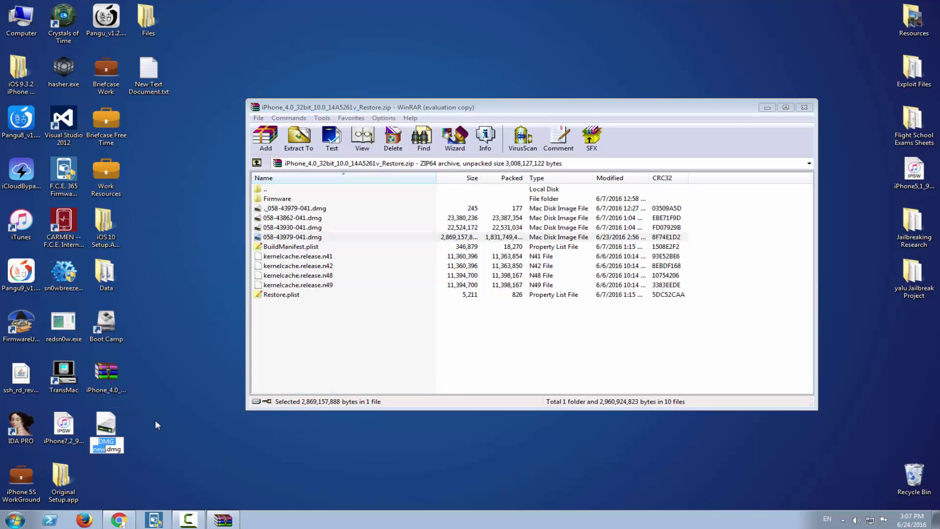
{"action": "key", "text": "ctrl+v"}
{"action": "key", "text": "BackSpace"}
{"action": "key", "text": "BackSpace"}
{"action": "key", "text": "BackSpace"}
{"action": "key", "text": "BackSpace"}
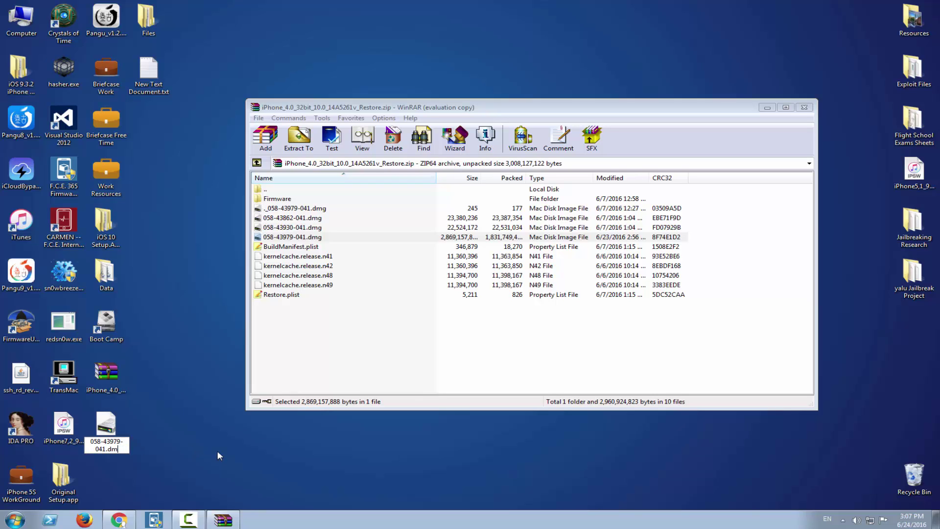
{"action": "type", "text": "g"}
{"action": "key", "text": "Return"}
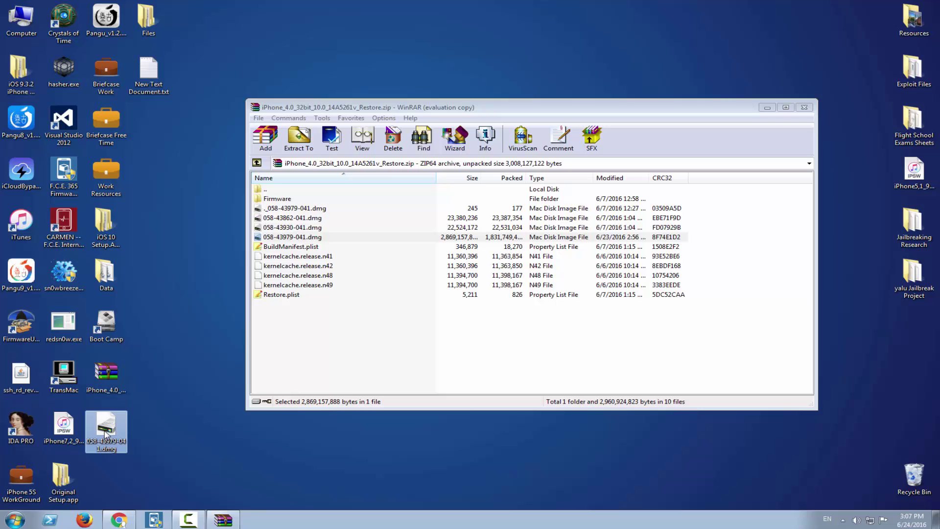
{"action": "left_click", "coordinate": [313, 236]}
{"action": "right_click", "coordinate": [313, 237]}
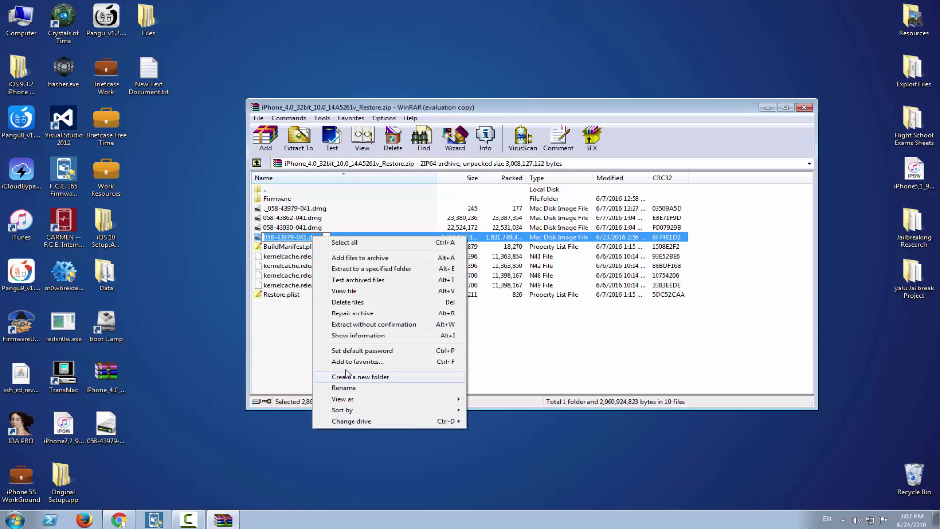
Step: Delete 058-43979-041.dmg and ._058-43979-041.dmg from the firmware zip
{"action": "left_click", "coordinate": [348, 301]}
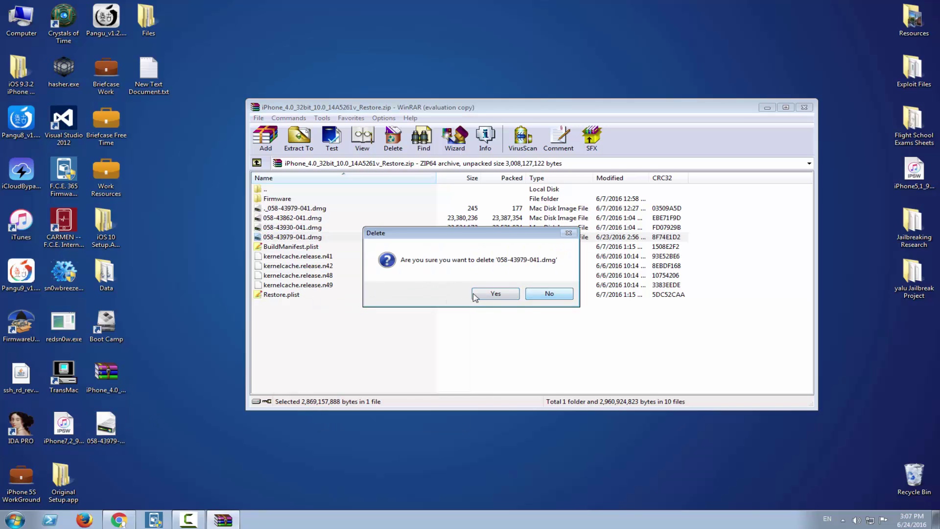
{"action": "left_click", "coordinate": [474, 297]}
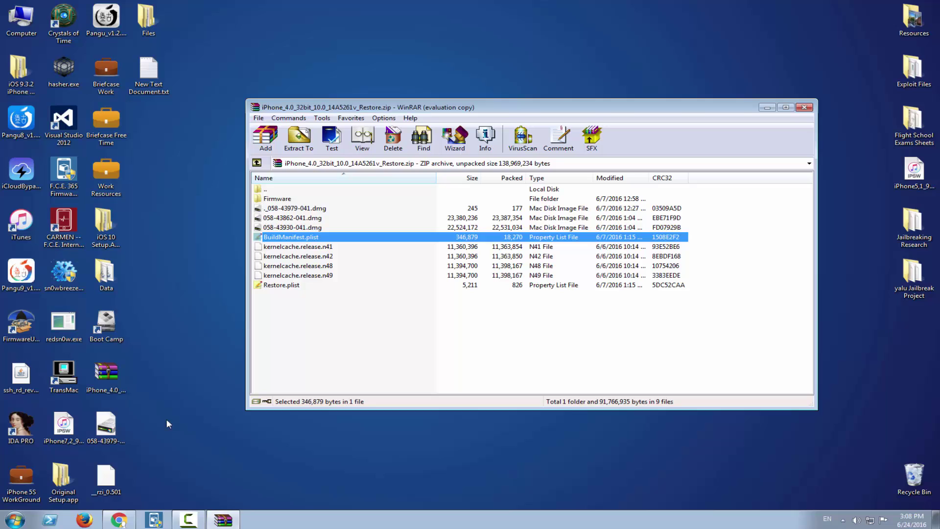
{"action": "left_click", "coordinate": [318, 209]}
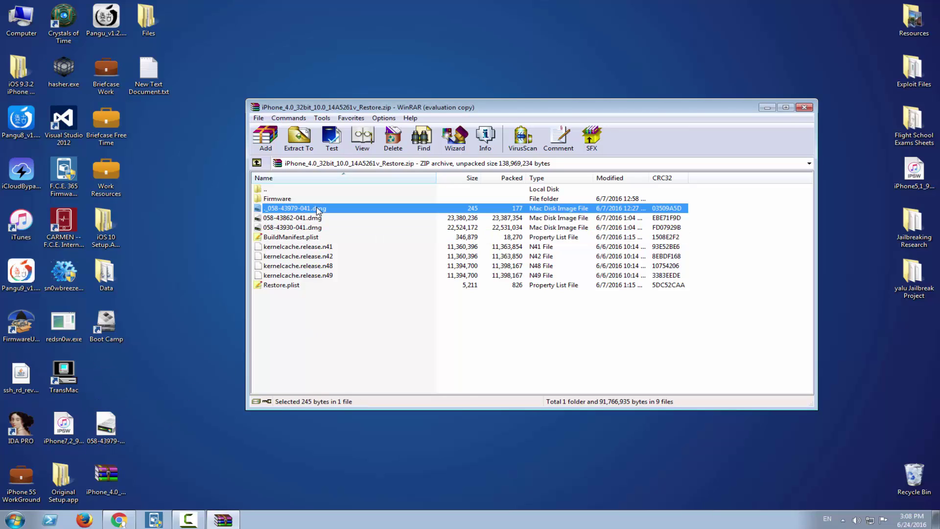
{"action": "right_click", "coordinate": [318, 209]}
{"action": "left_click", "coordinate": [354, 274]}
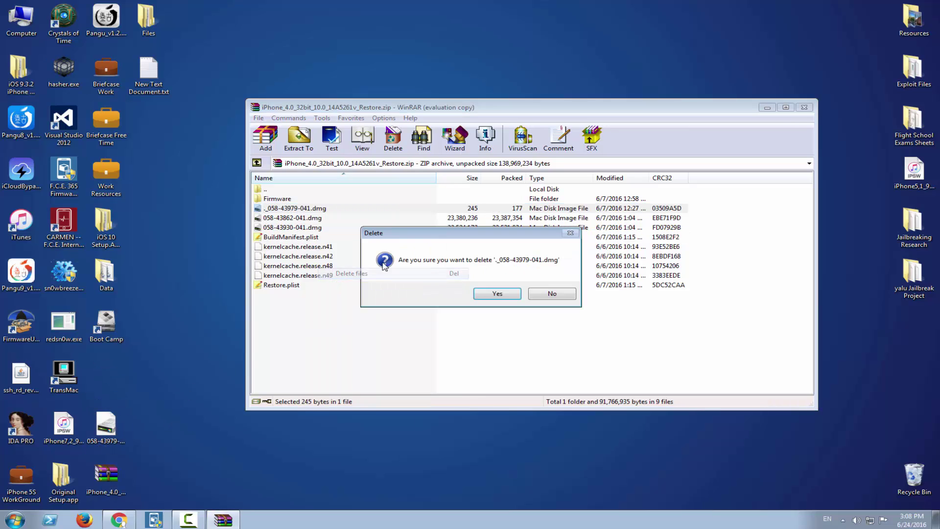
{"action": "left_click", "coordinate": [495, 293]}
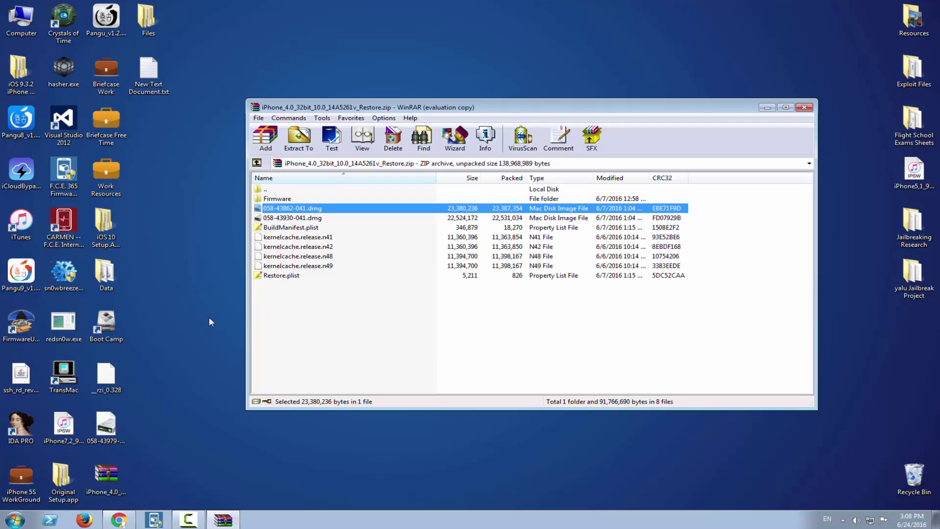
Step: Begin adding the desktop 058-43979-041.dmg to the archive, cancel the update, and close WinRAR
{"action": "left_click_drag", "start_coordinate": [106, 471], "coordinate": [361, 330]}
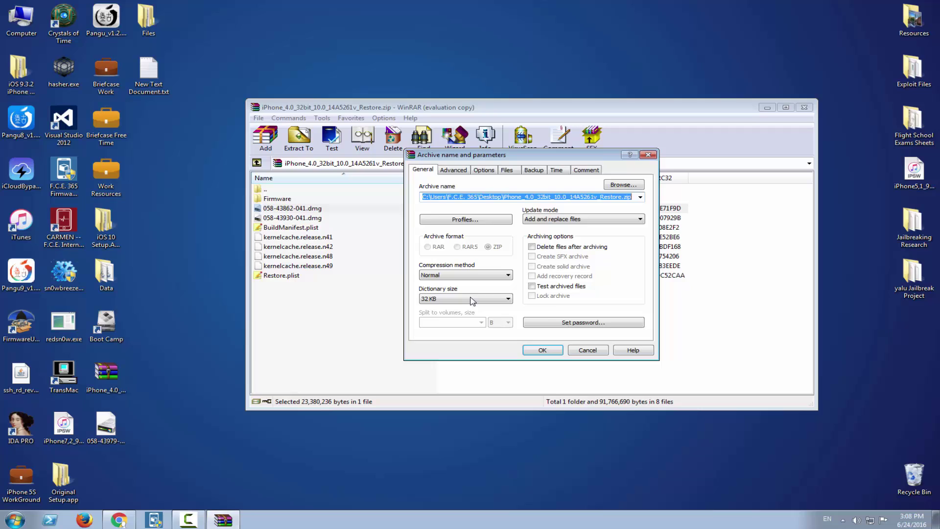
{"action": "left_click", "coordinate": [555, 352]}
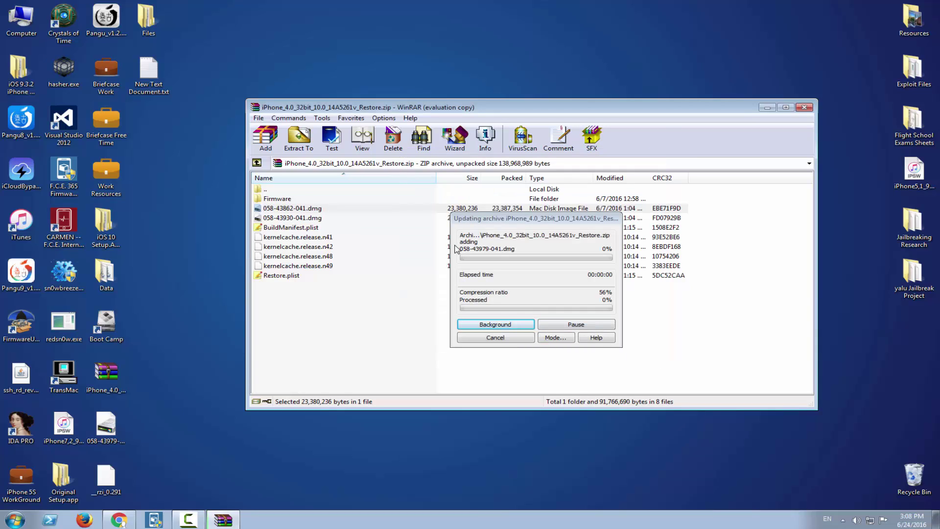
{"action": "left_click", "coordinate": [482, 339]}
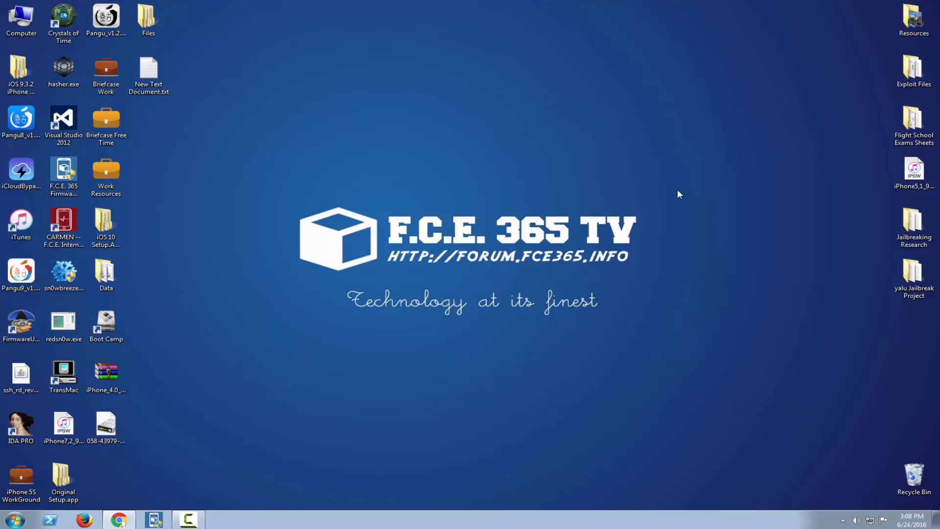
{"action": "left_click", "coordinate": [805, 109]}
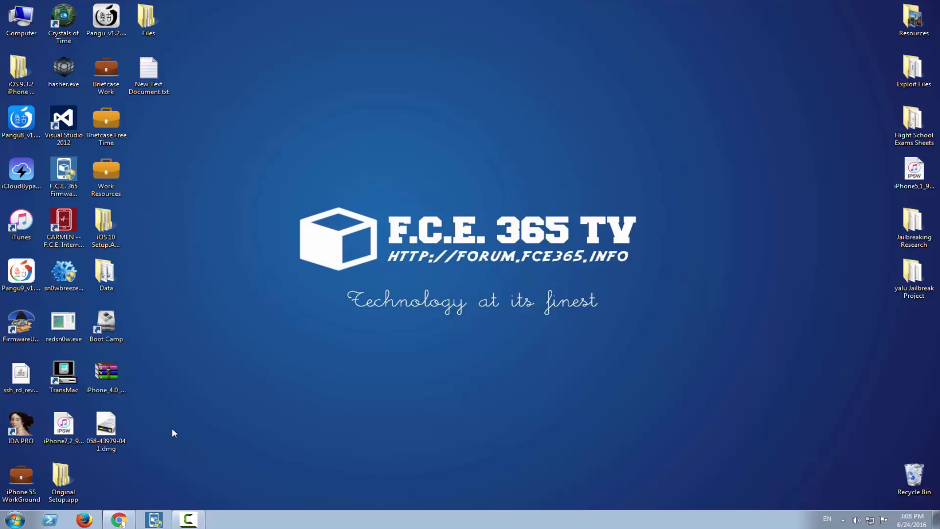
Step: Restore the Chrome window showing the fce365.info home page from the taskbar
{"action": "left_click", "coordinate": [119, 519]}
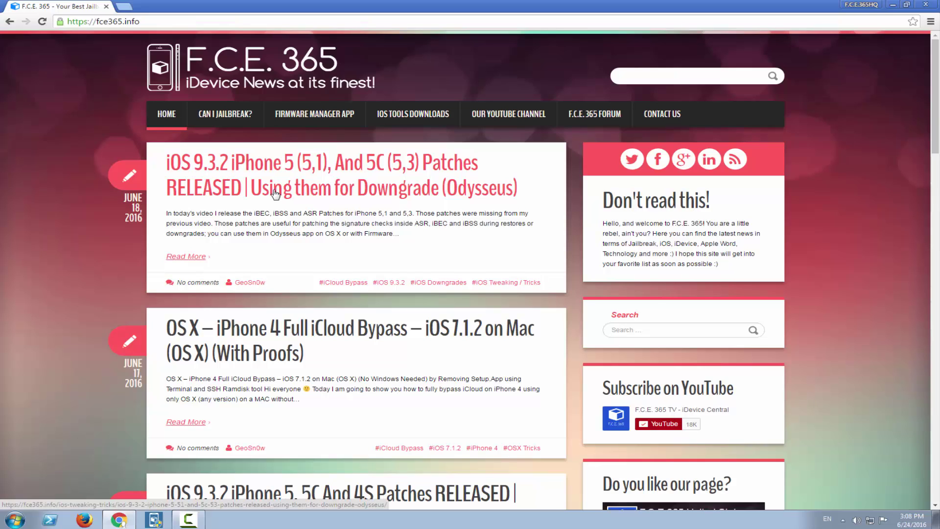
Step: Open the iOS 9.3.2 iPhone 5 and 5C patches article and select its web address
{"action": "left_click", "coordinate": [362, 173]}
{"action": "left_click", "coordinate": [190, 21]}
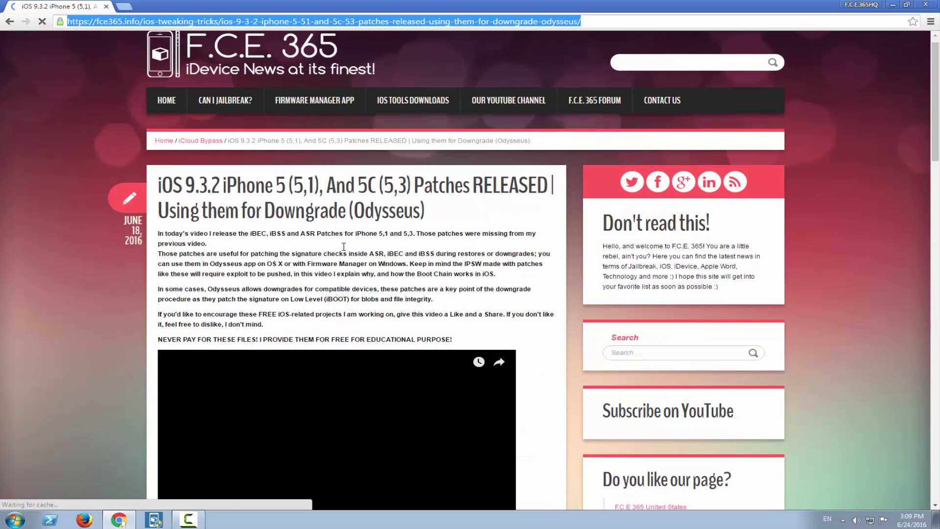
{"action": "scroll", "coordinate": [284, 149], "scroll_direction": "down", "scroll_amount": 5}
{"action": "scroll", "coordinate": [287, 142], "scroll_direction": "up", "scroll_amount": 3}
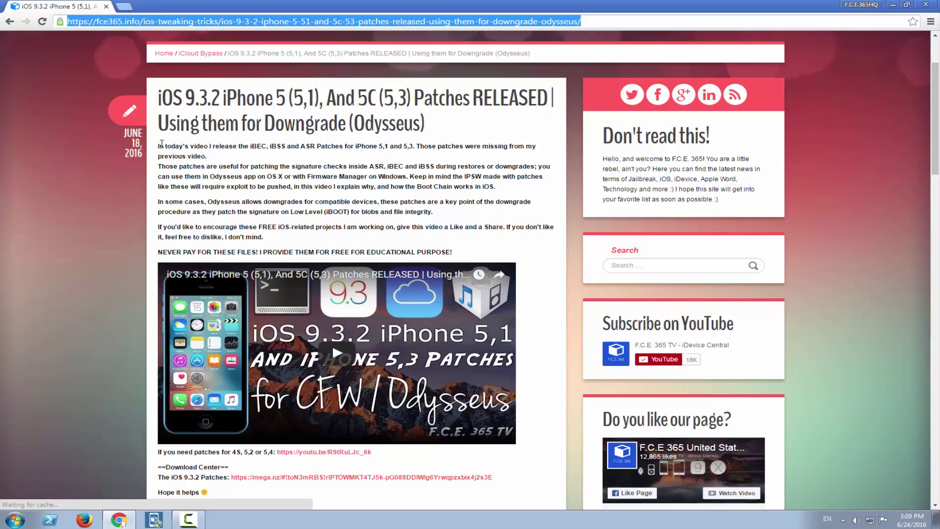
Step: Highlight the article's introduction, then scroll down to mark the Download Center heading
{"action": "left_click_drag", "start_coordinate": [158, 145], "coordinate": [529, 260]}
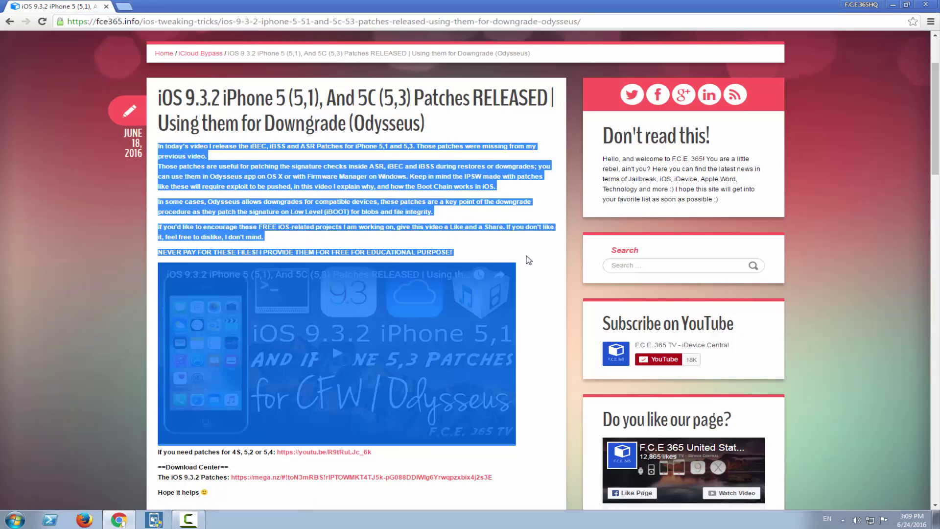
{"action": "left_click", "coordinate": [529, 260]}
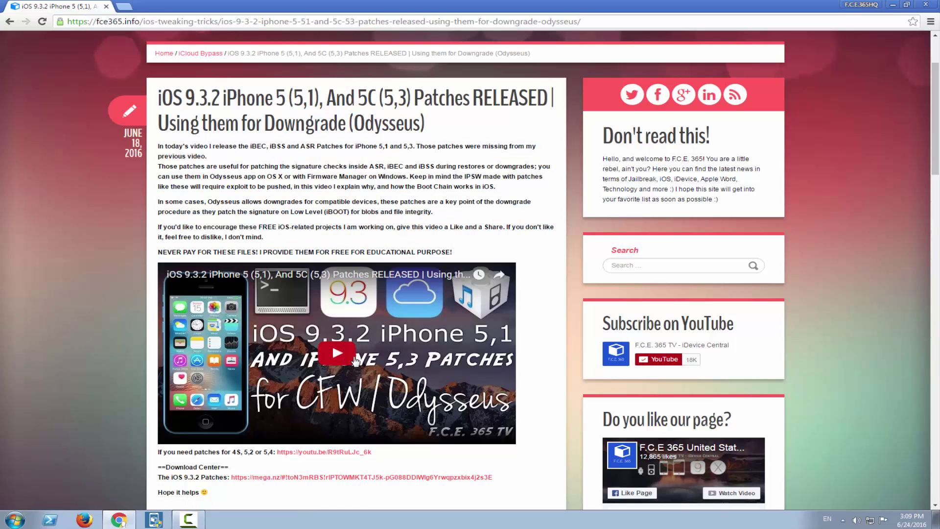
{"action": "scroll", "coordinate": [355, 360], "scroll_direction": "down", "scroll_amount": 3}
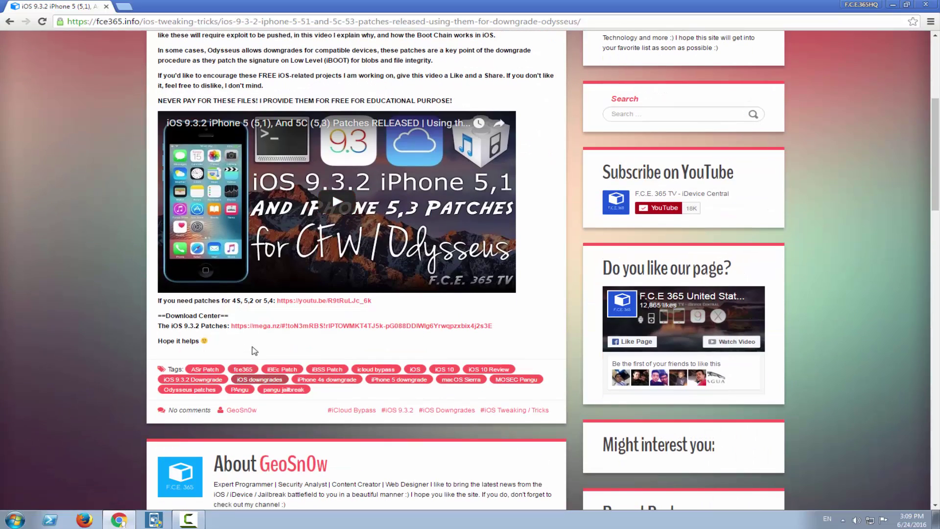
{"action": "left_click_drag", "start_coordinate": [157, 316], "coordinate": [239, 316]}
{"action": "left_click", "coordinate": [239, 316]}
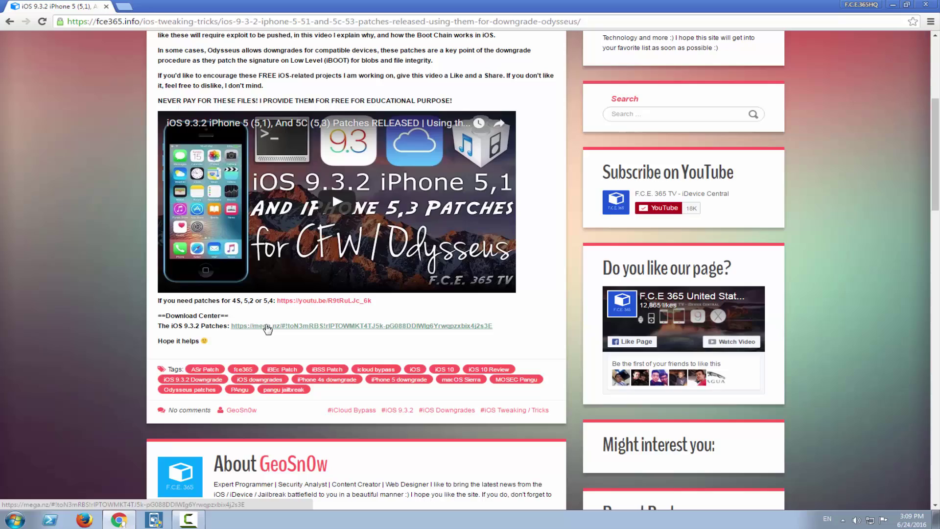
Step: Download the 3 KB Patches.zip from MEGA through the browser, then leave the MEGA page
{"action": "left_click", "coordinate": [267, 327]}
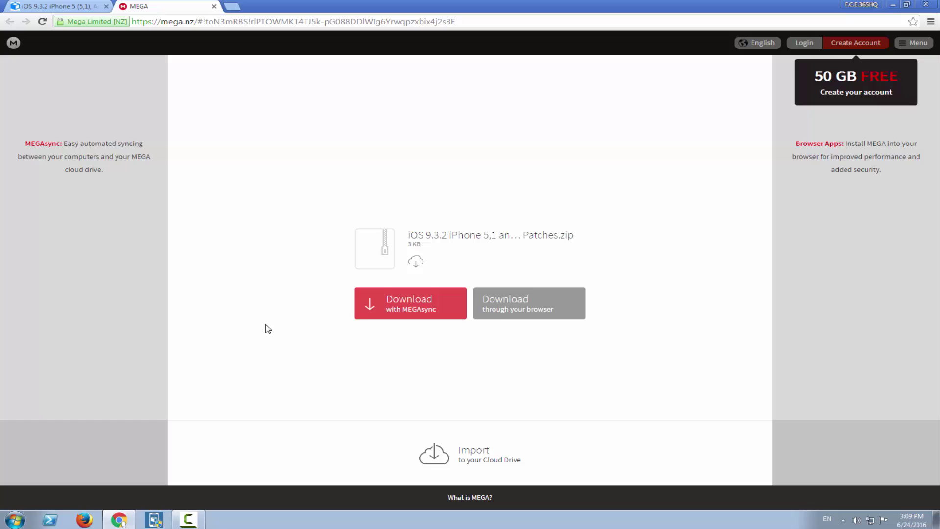
{"action": "left_click", "coordinate": [528, 303]}
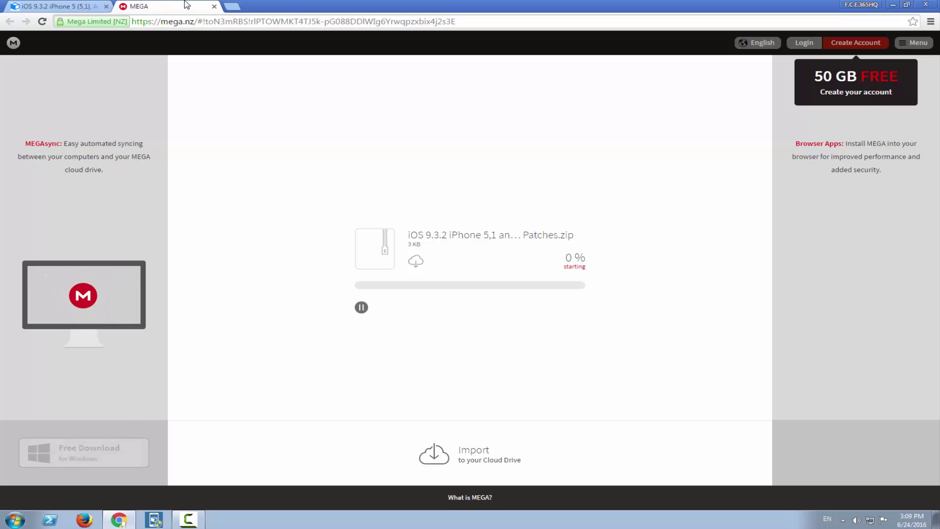
{"action": "left_click", "coordinate": [214, 7]}
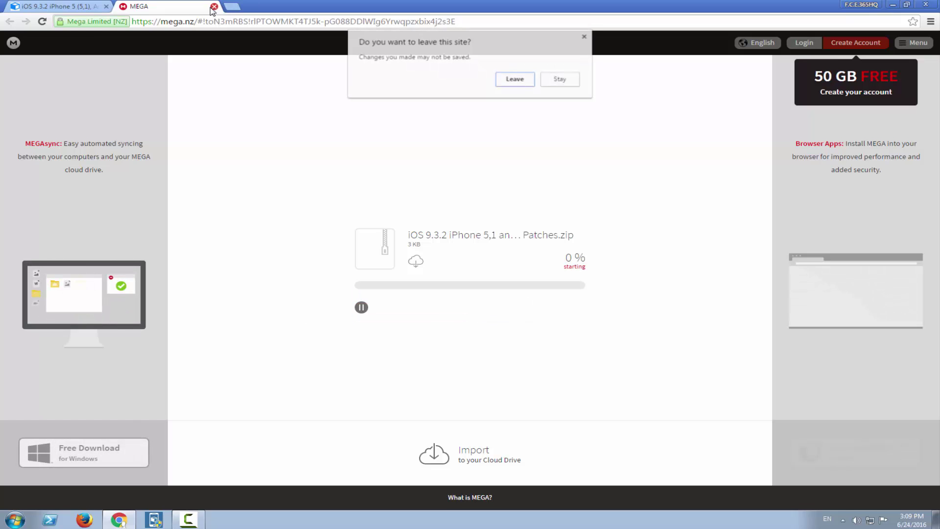
{"action": "left_click", "coordinate": [531, 84]}
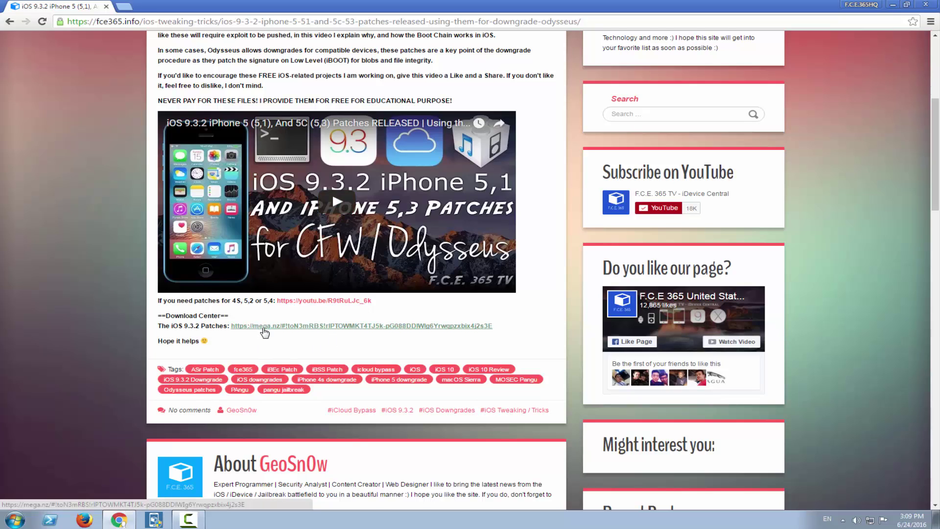
Step: Scroll through the patches article, select its address, and return to the fce365.info home page
{"action": "scroll", "coordinate": [264, 332], "scroll_direction": "up", "scroll_amount": 1}
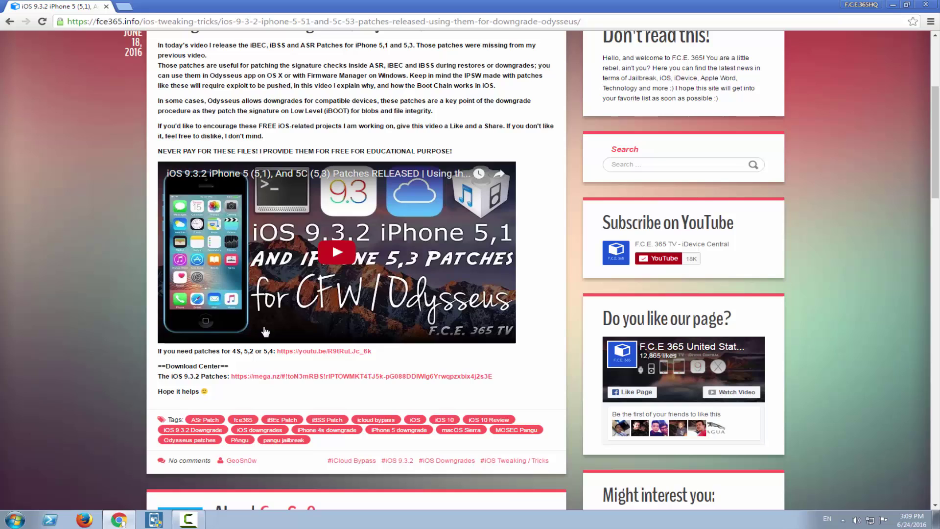
{"action": "scroll", "coordinate": [265, 331], "scroll_direction": "up", "scroll_amount": 4}
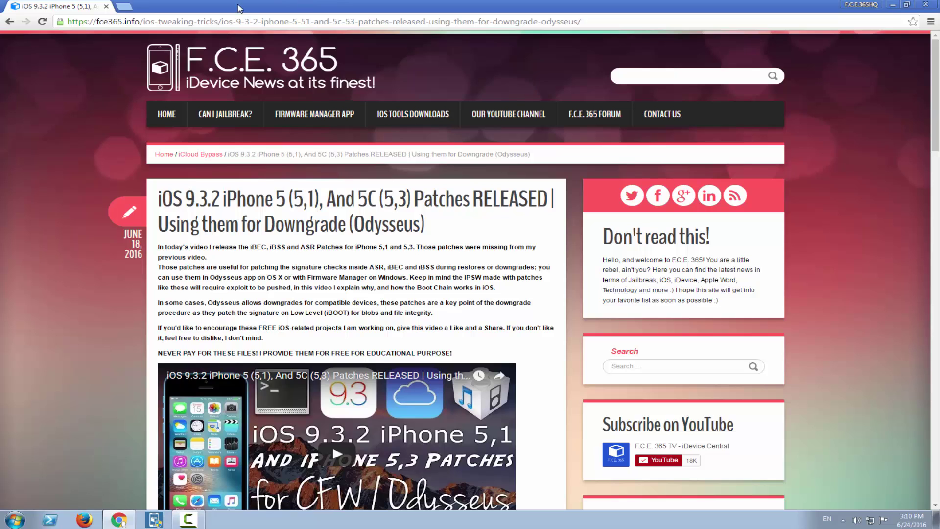
{"action": "left_click", "coordinate": [223, 20]}
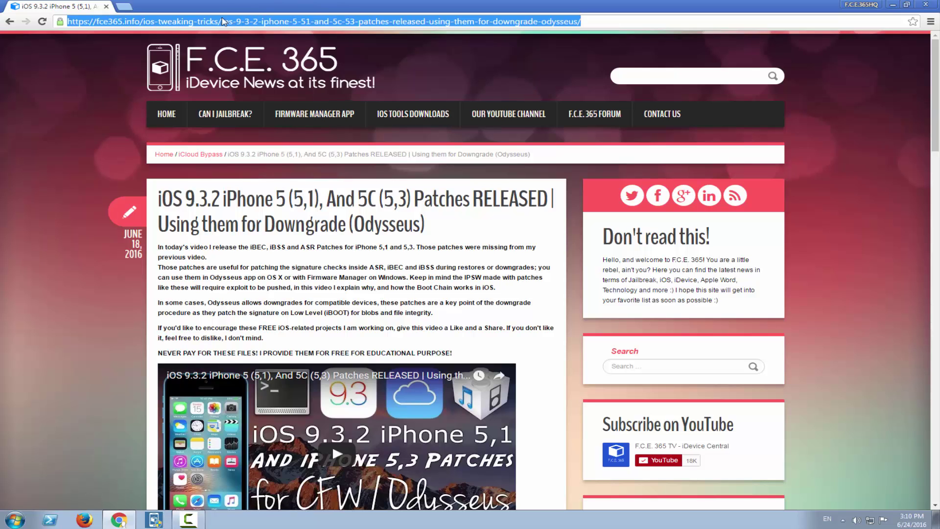
{"action": "scroll", "coordinate": [258, 399], "scroll_direction": "down", "scroll_amount": 6}
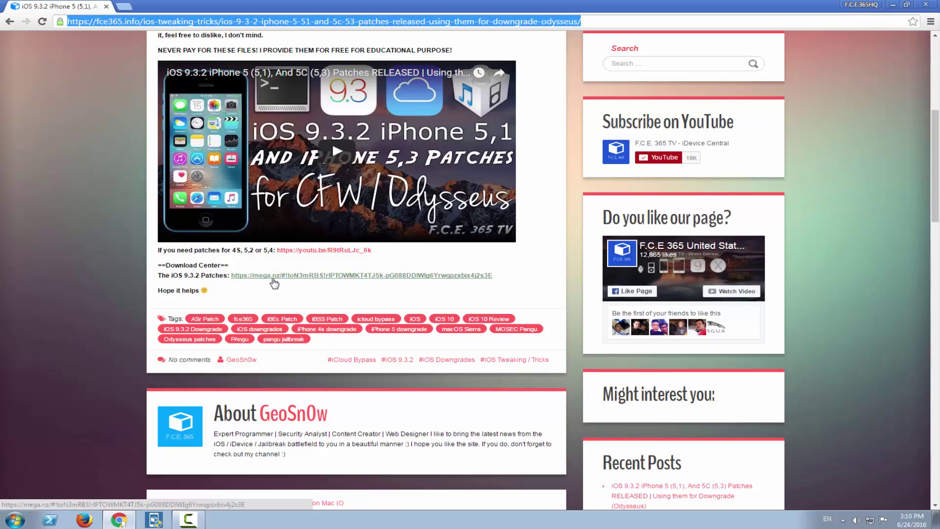
{"action": "scroll", "coordinate": [274, 283], "scroll_direction": "up", "scroll_amount": 6}
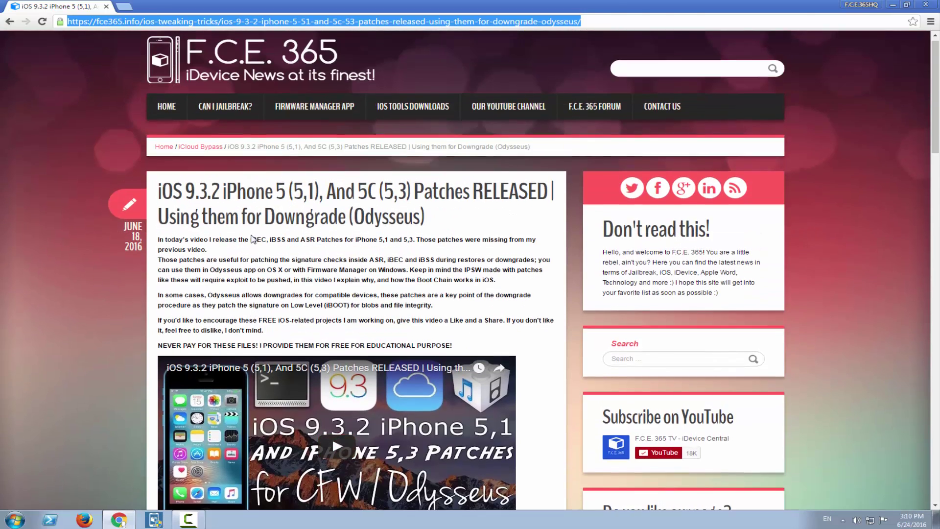
{"action": "left_click", "coordinate": [167, 114]}
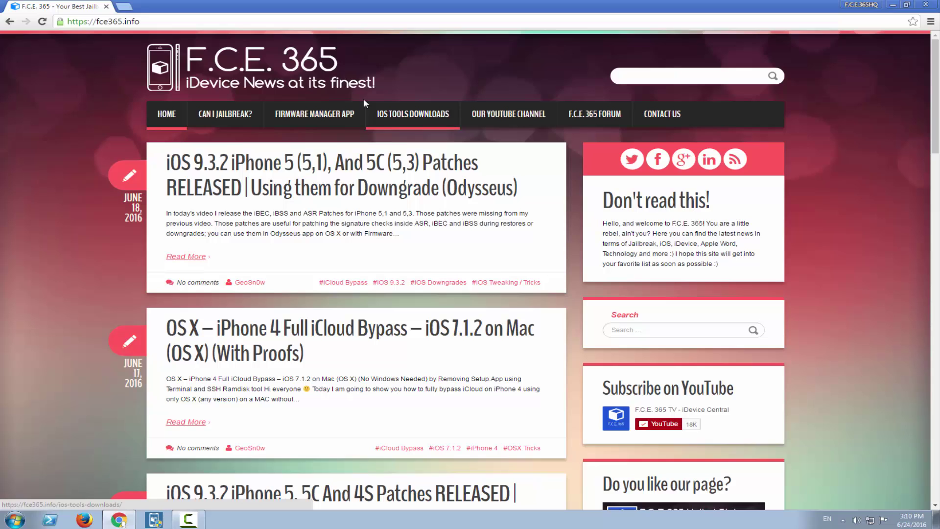
Step: Browse the Can I Jailbreak status table and cancel a Pangu 9 download from it
{"action": "left_click", "coordinate": [230, 117]}
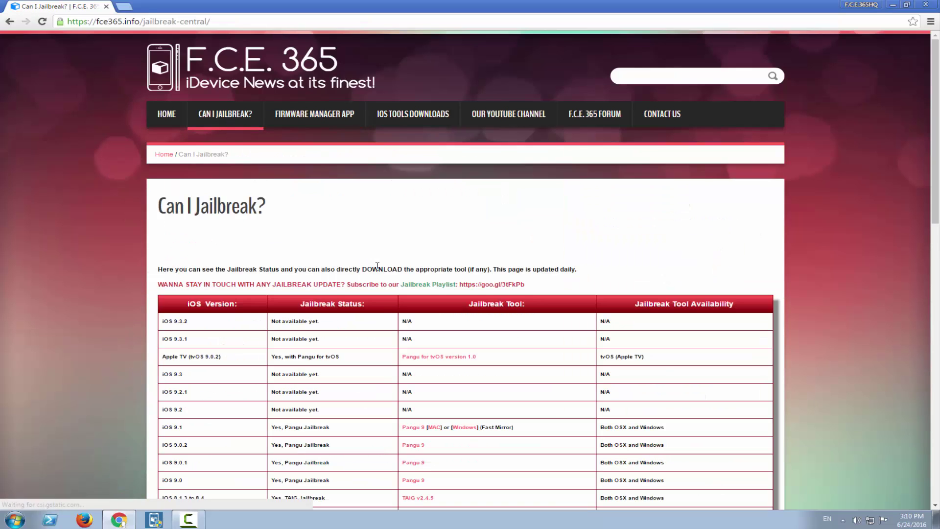
{"action": "scroll", "coordinate": [384, 283], "scroll_direction": "down", "scroll_amount": 5}
{"action": "scroll", "coordinate": [384, 283], "scroll_direction": "down", "scroll_amount": 2}
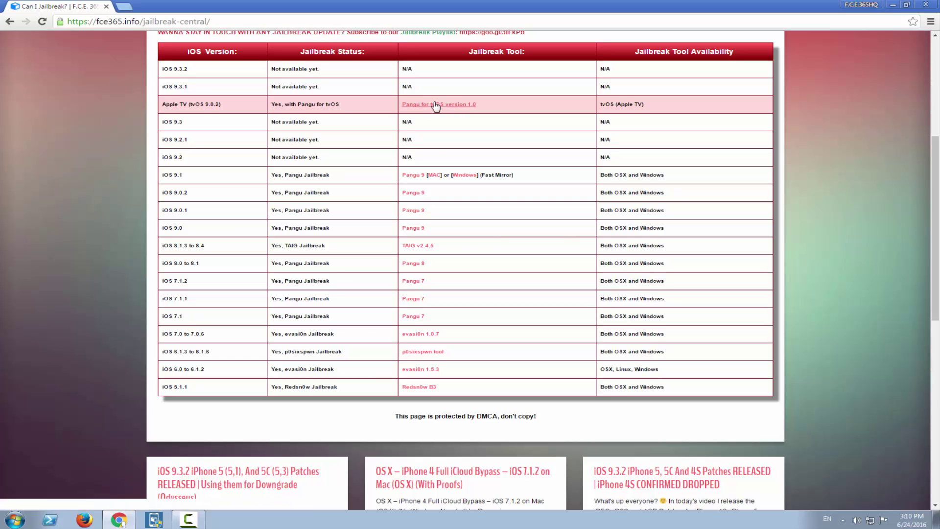
{"action": "left_click", "coordinate": [413, 211]}
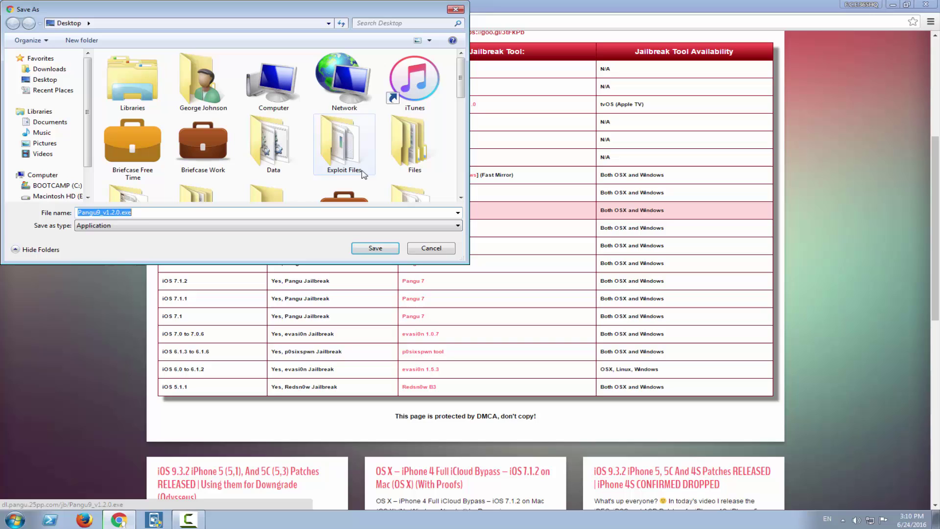
{"action": "left_click", "coordinate": [272, 212]}
{"action": "left_click", "coordinate": [447, 250]}
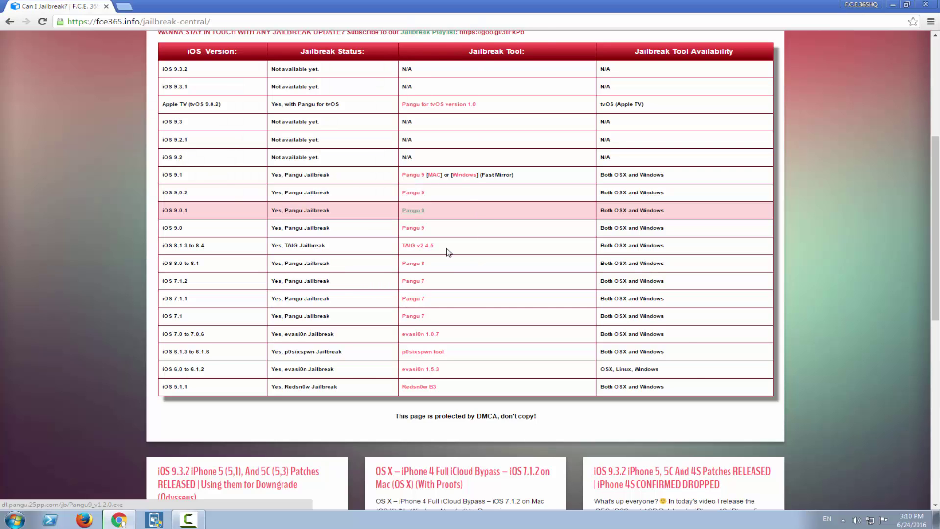
Step: Return to the F.C.E. 365 home page and minimize Chrome to show the desktop
{"action": "scroll", "coordinate": [448, 252], "scroll_direction": "up", "scroll_amount": 5}
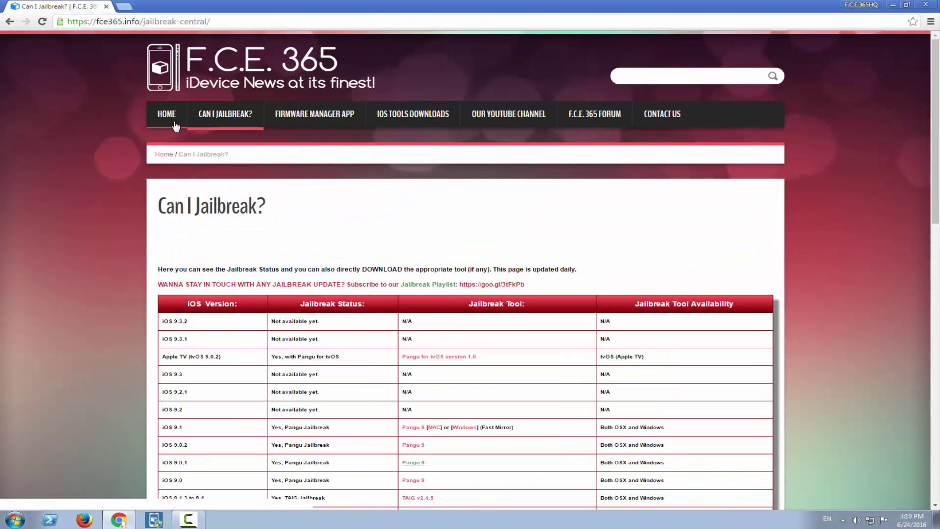
{"action": "left_click", "coordinate": [166, 116]}
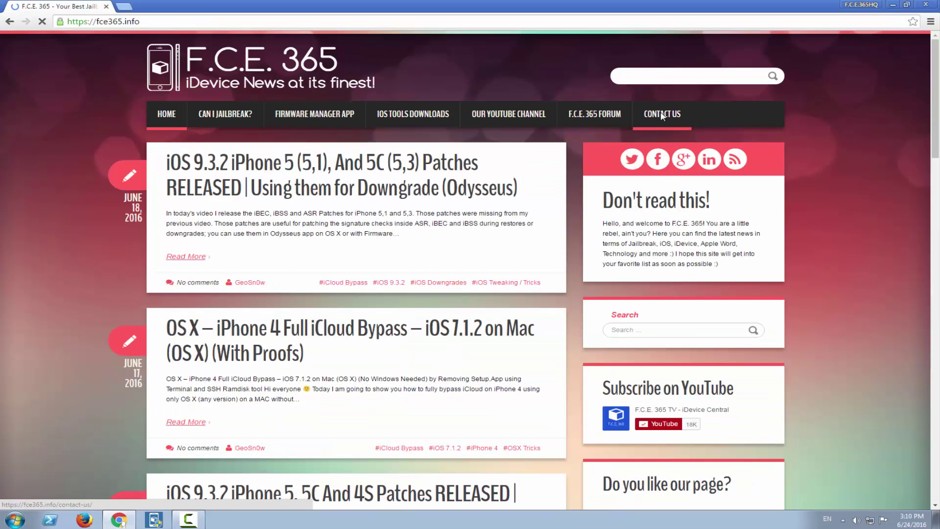
{"action": "left_click", "coordinate": [893, 5]}
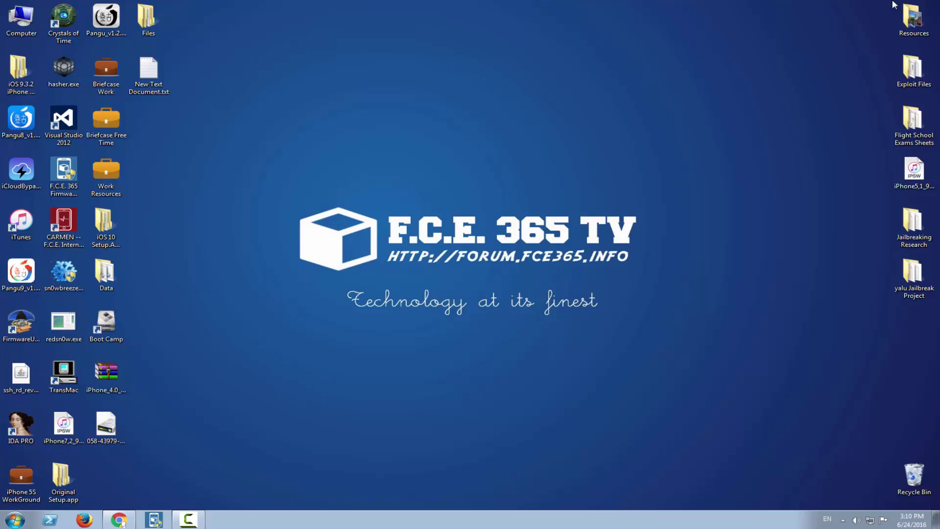